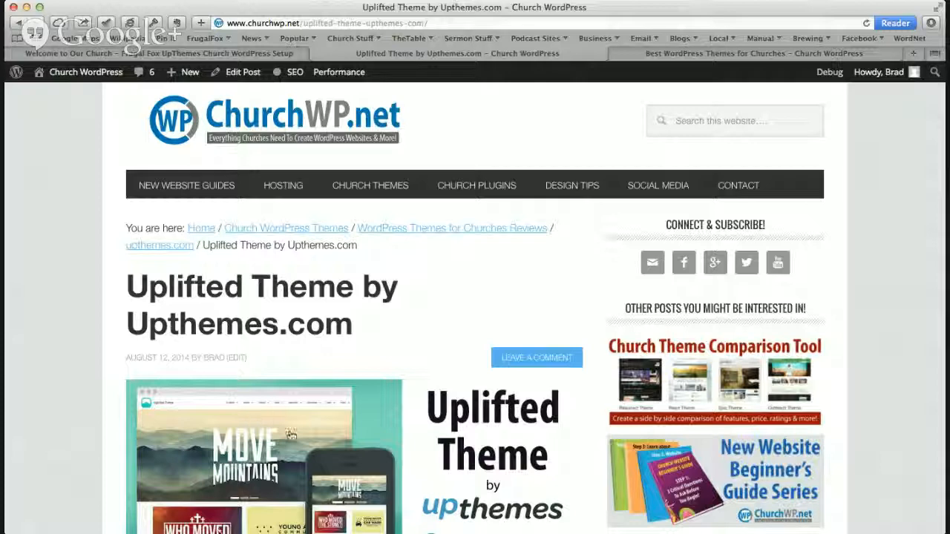
Switch to the local church site and examine the home page's image slider and the two highlight boxes
left_click(150, 52)
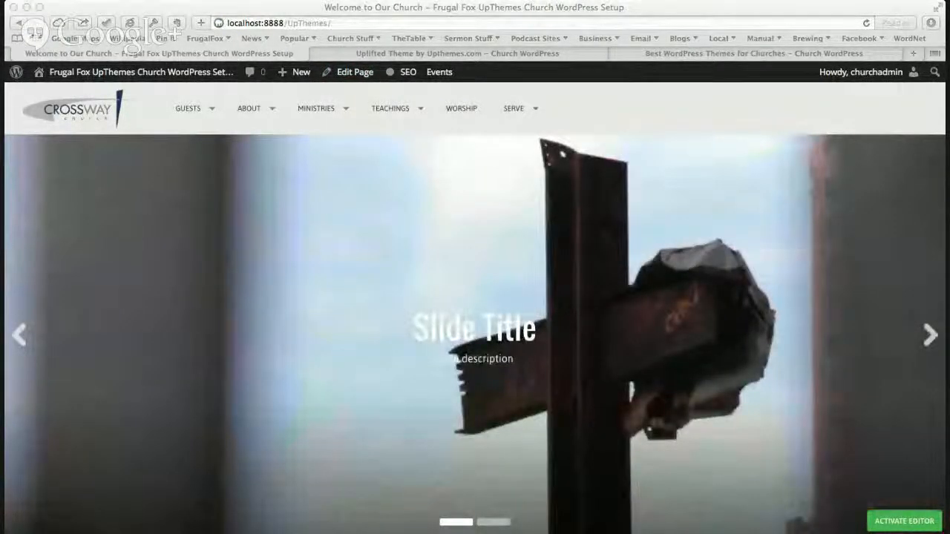
scroll(218, 446, "down", 5)
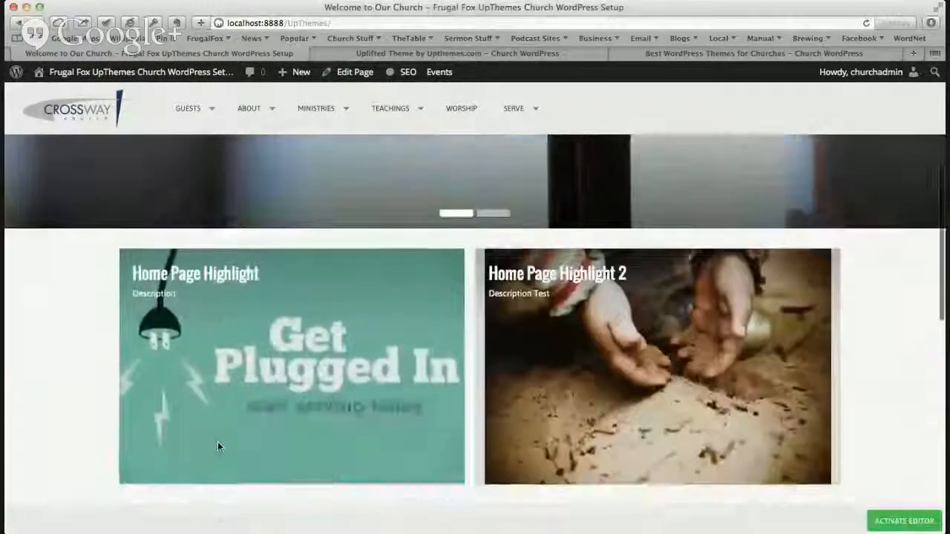
scroll(218, 446, "down", 3)
scroll(218, 447, "up", 5)
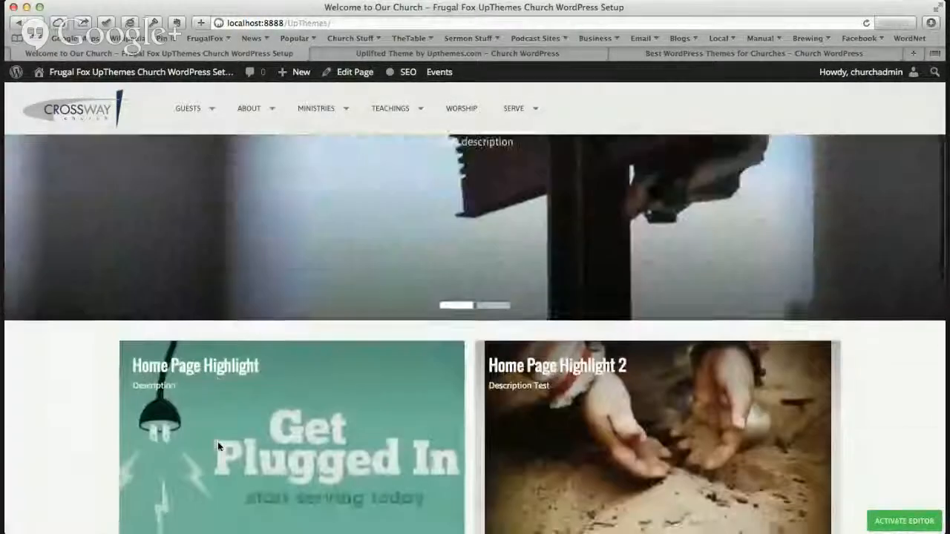
scroll(218, 441, "up", 3)
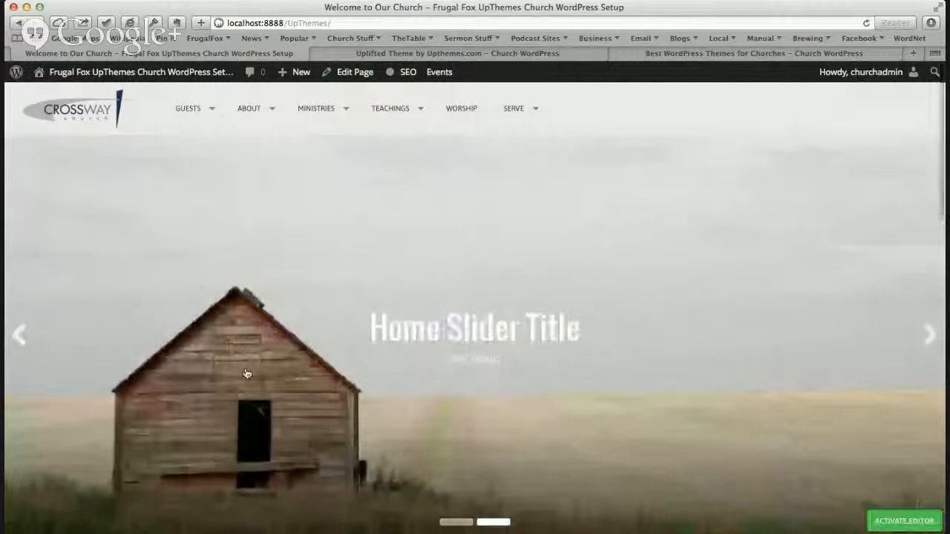
scroll(247, 373, "down", 3)
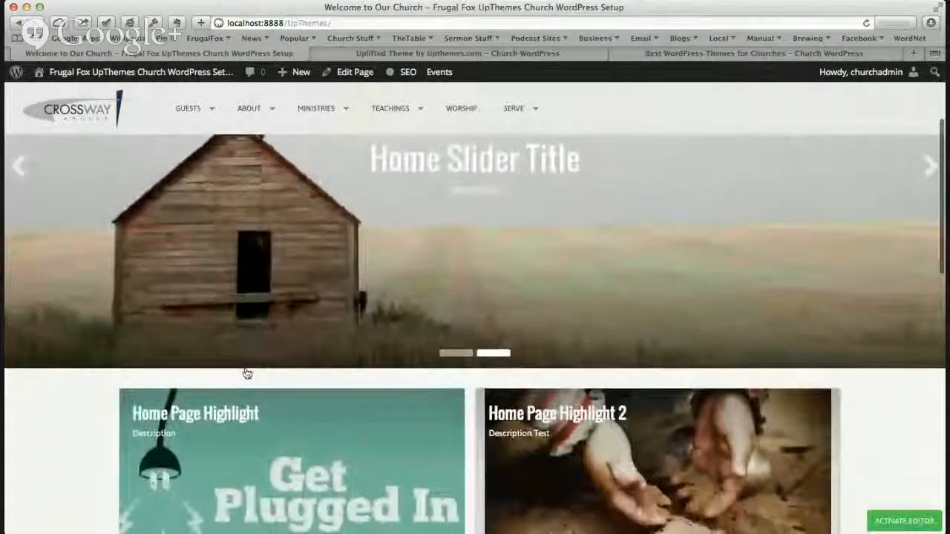
scroll(247, 374, "up", 2)
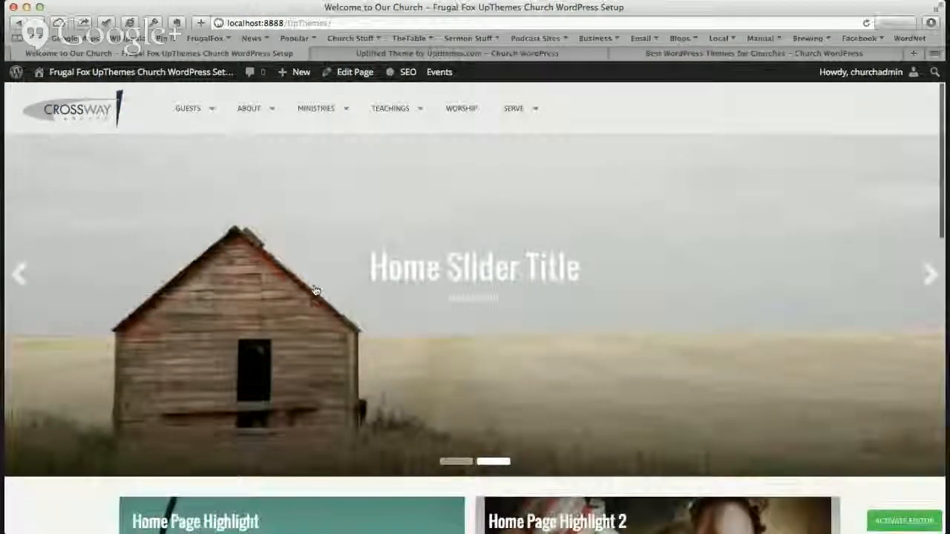
scroll(314, 290, "down", 3)
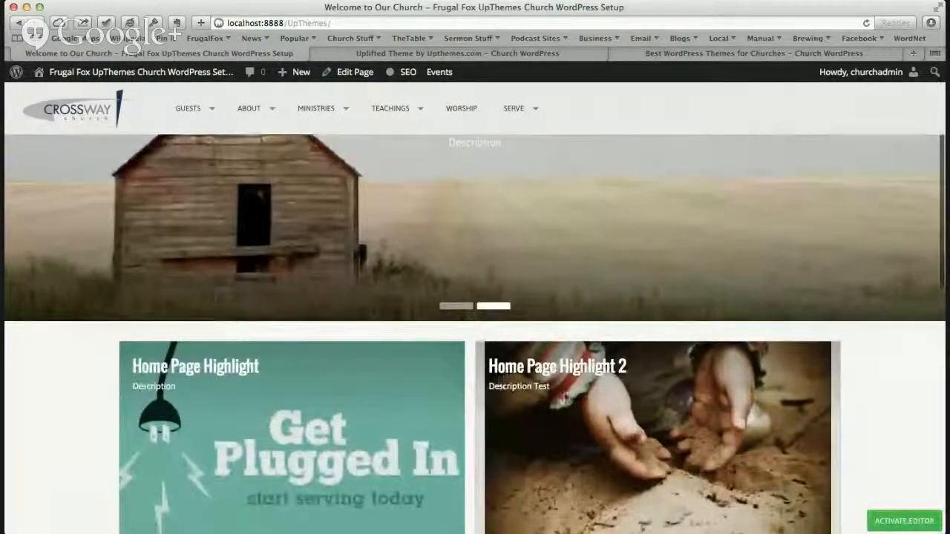
scroll(361, 414, "down", 4)
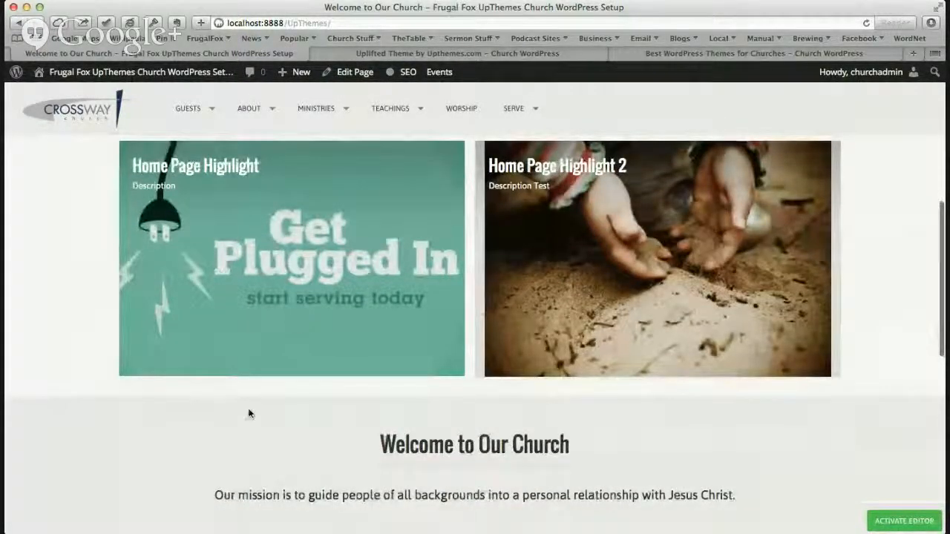
Examine the home page's welcome text, the Testing Text, Giving and Sermons boxes, and the three footer columns
scroll(249, 414, "down", 6)
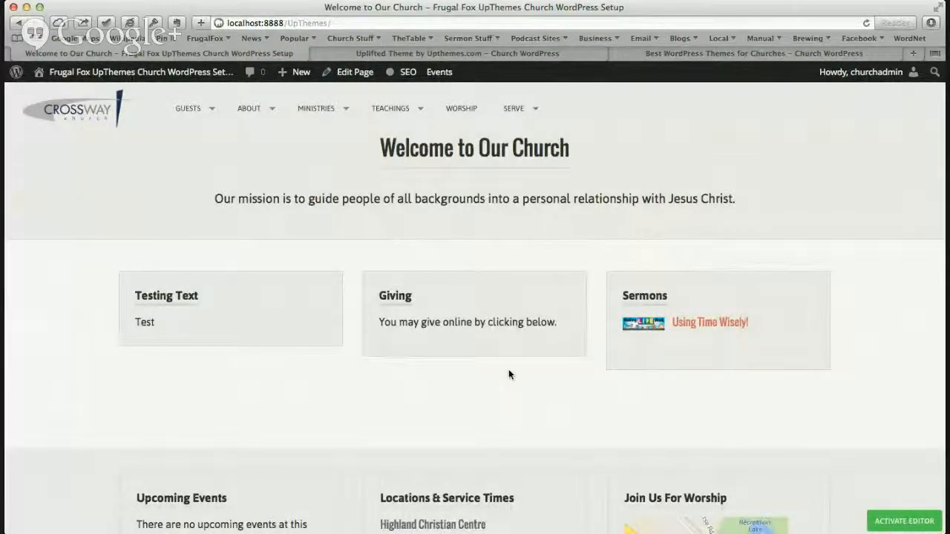
scroll(508, 374, "down", 1)
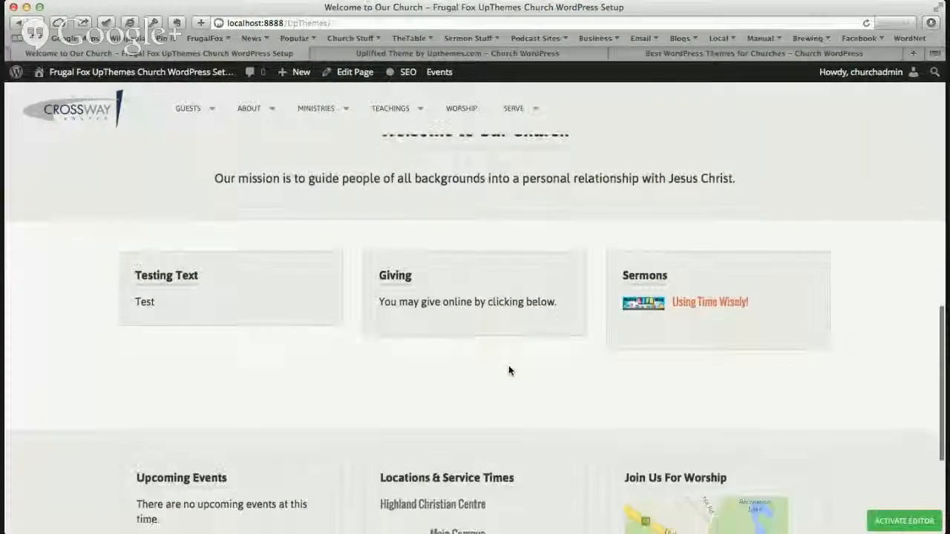
scroll(508, 371, "down", 4)
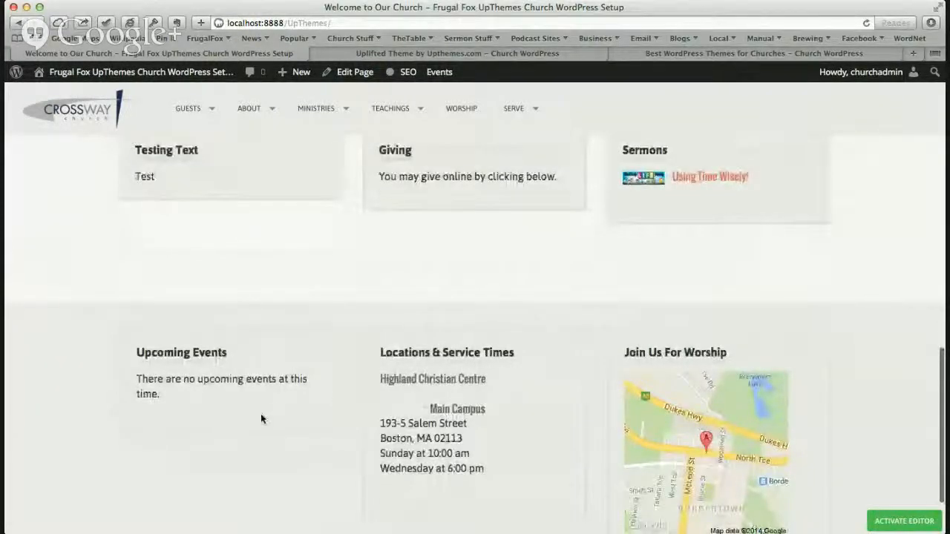
scroll(261, 414, "down", 3)
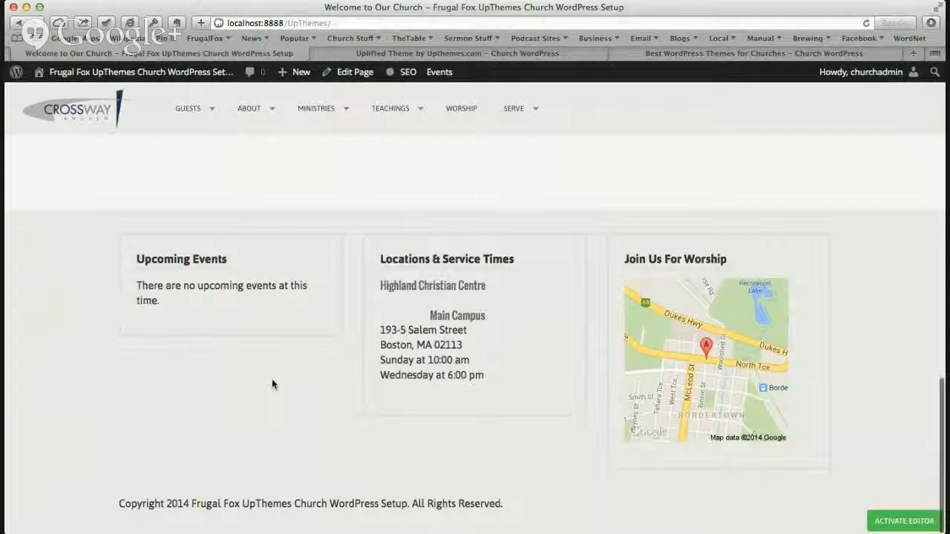
scroll(271, 384, "up", 10)
scroll(271, 384, "up", 6)
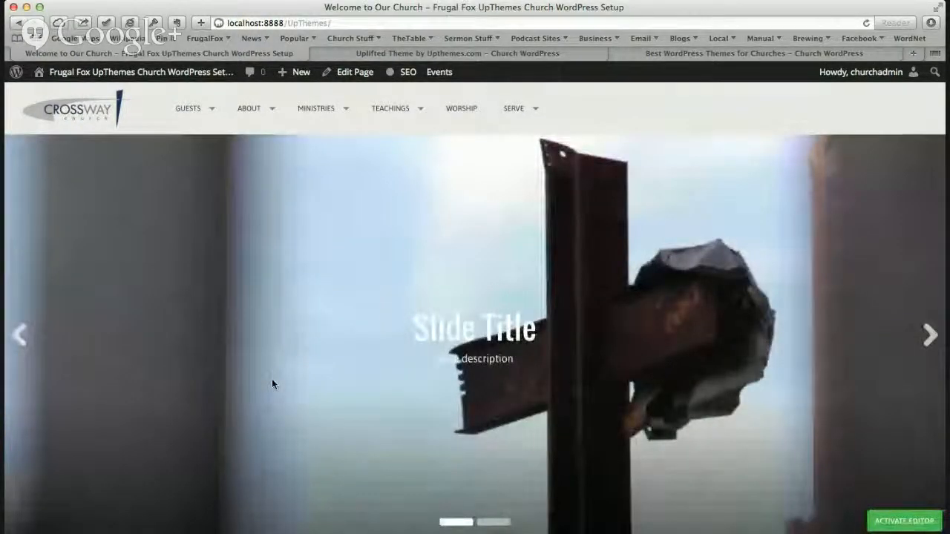
Open the site's dashboard and look over its content sections, including Staff, People, Events and MP Stacks
mouse_move(58, 74)
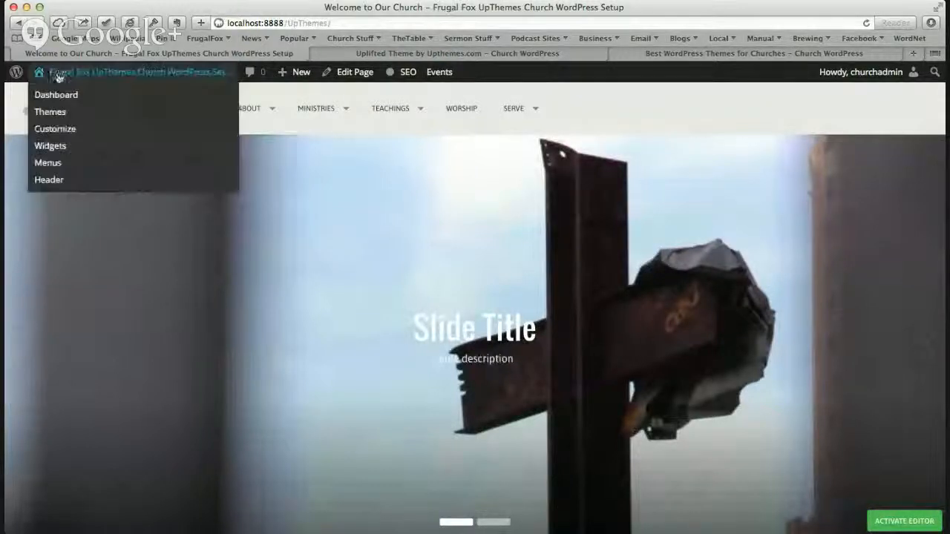
left_click(54, 96)
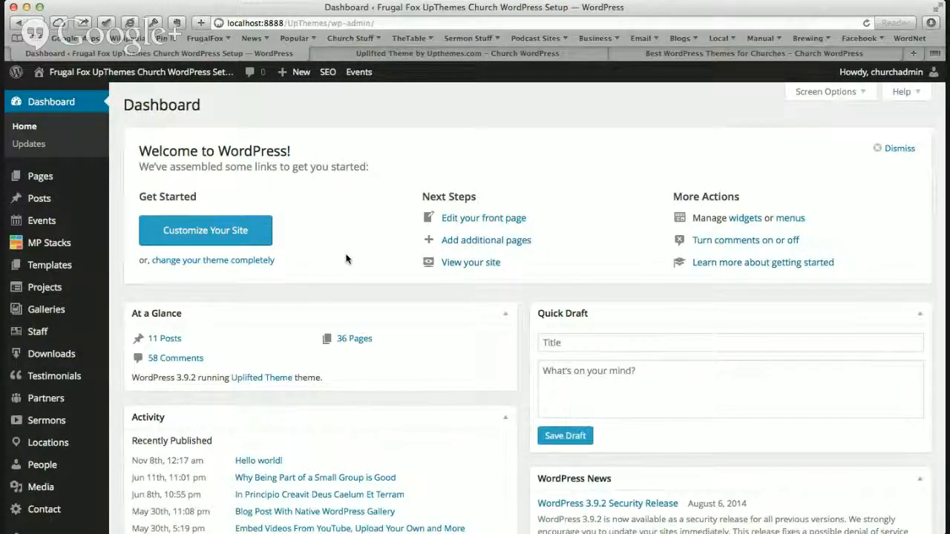
mouse_move(58, 334)
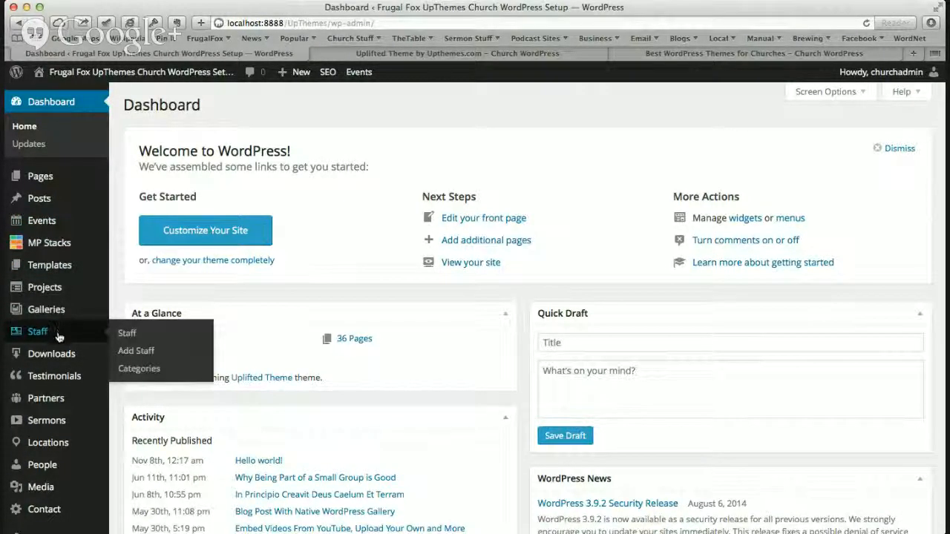
scroll(62, 383, "down", 1)
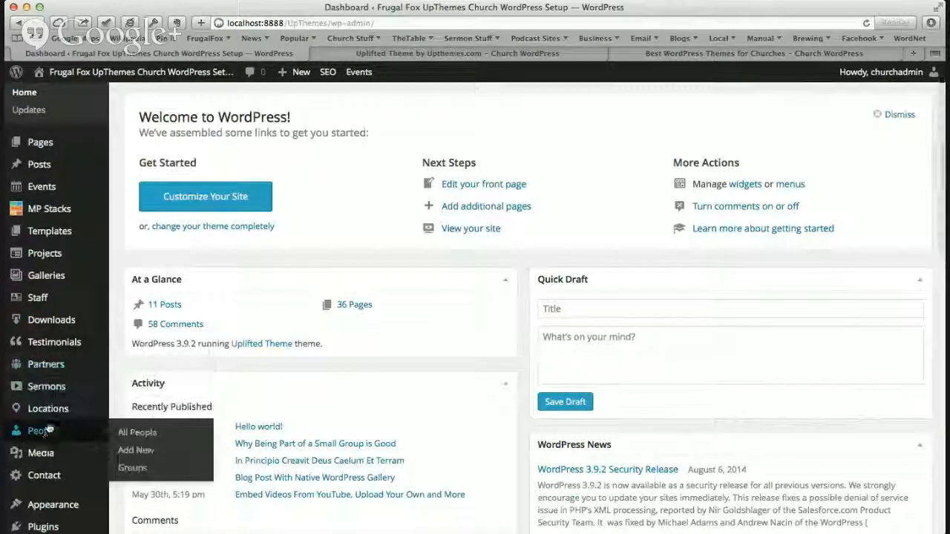
mouse_move(58, 191)
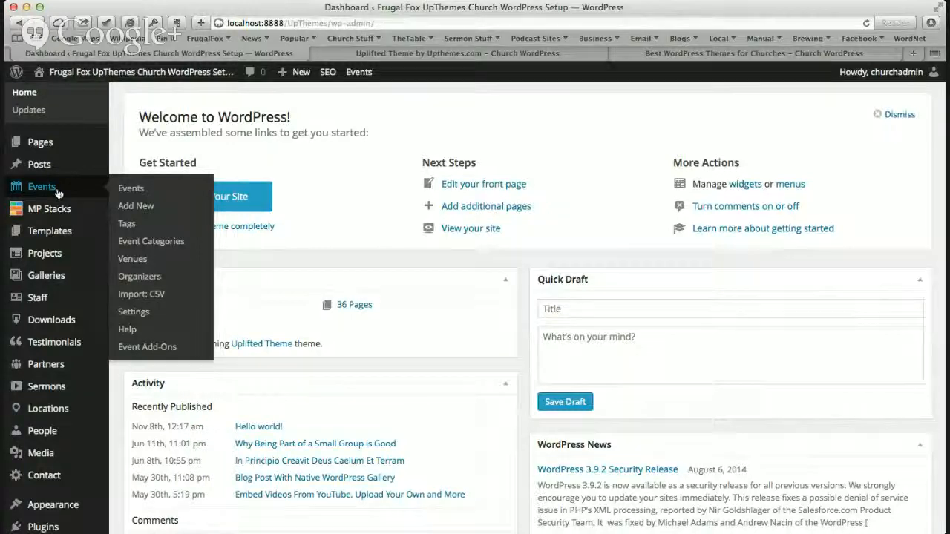
mouse_move(52, 209)
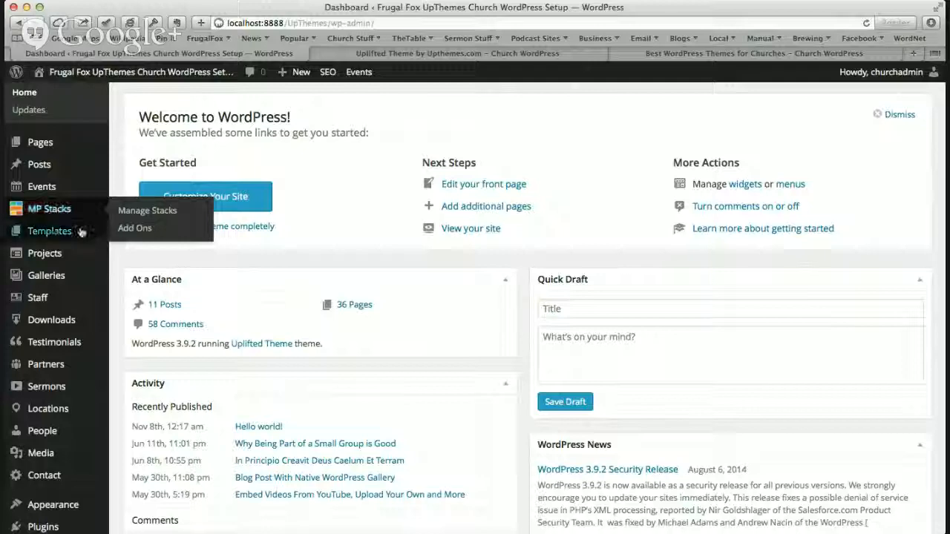
scroll(74, 322, "down", 2)
scroll(89, 330, "down", 3)
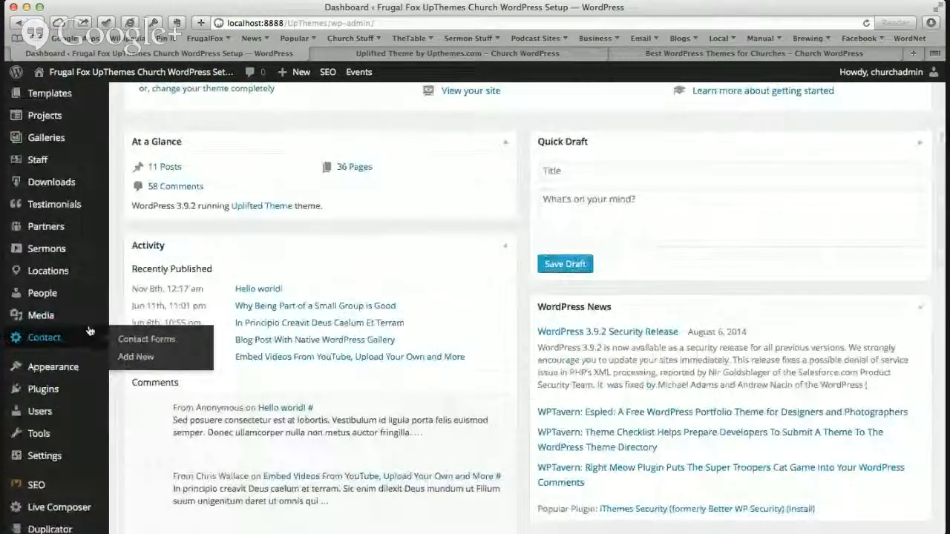
Open the theme's Widgets page to see the available widgets and widget areas
mouse_move(72, 367)
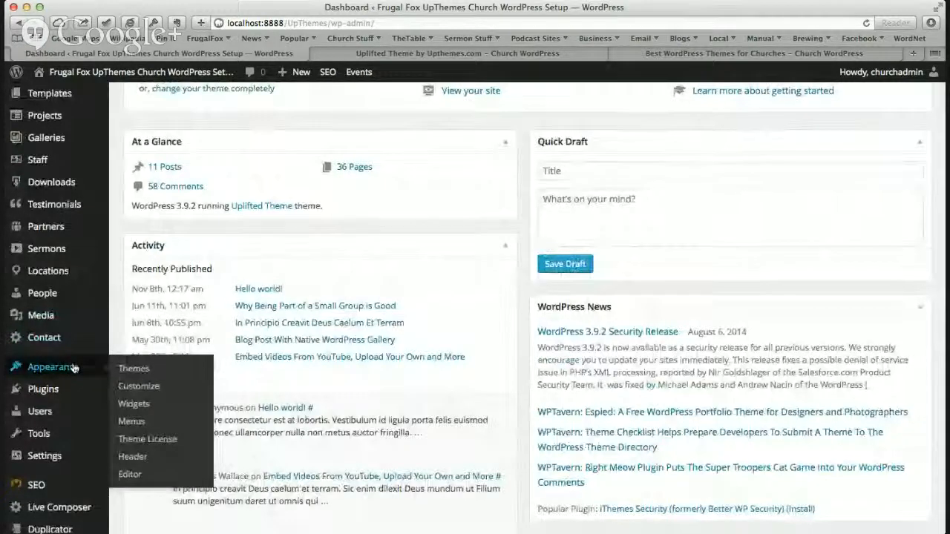
left_click(132, 404)
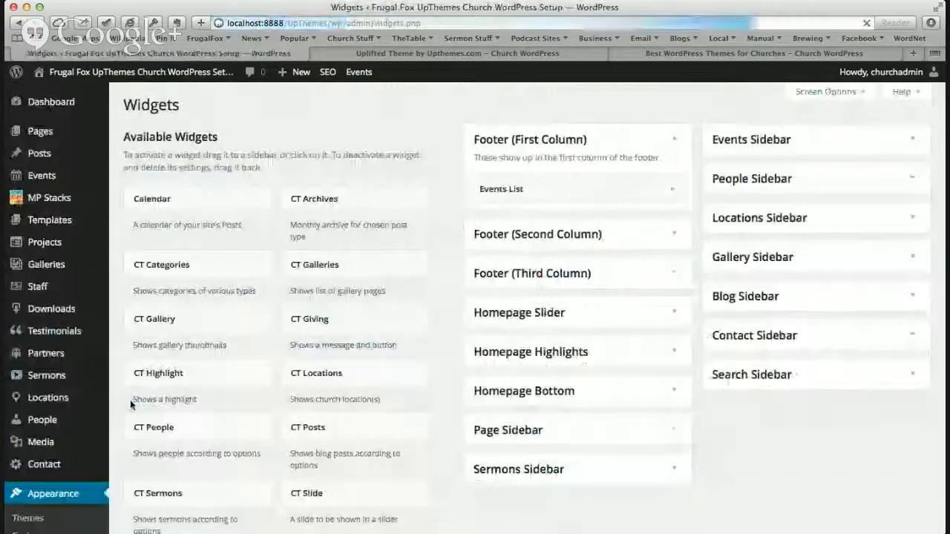
scroll(461, 364, "down", 1)
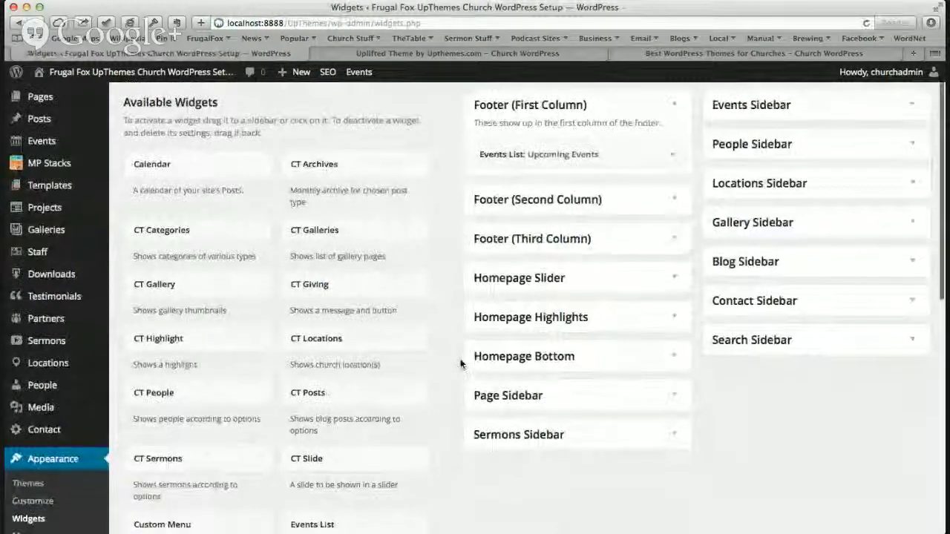
Expand the Homepage Slider area and review the title, description, URL, image and video settings of its first slide
left_click(535, 281)
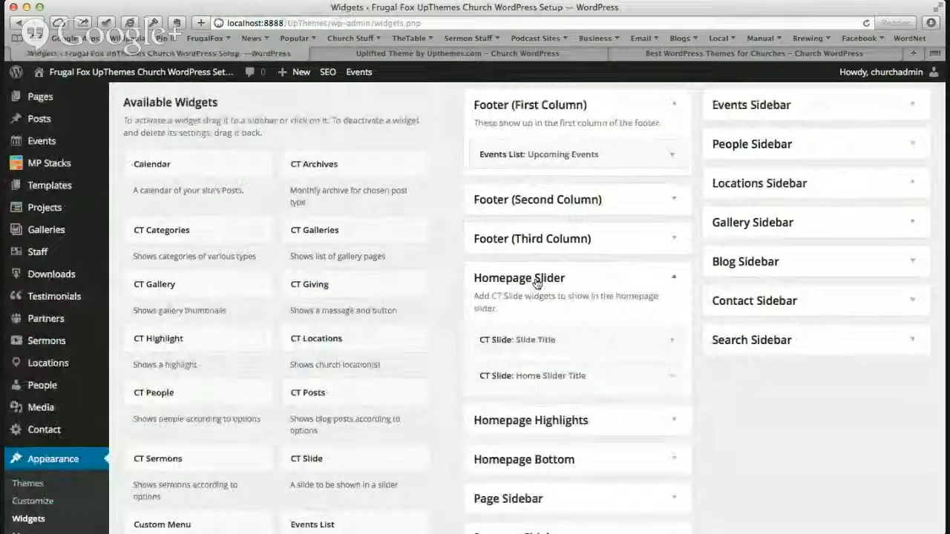
scroll(536, 281, "down", 2)
left_click(536, 280)
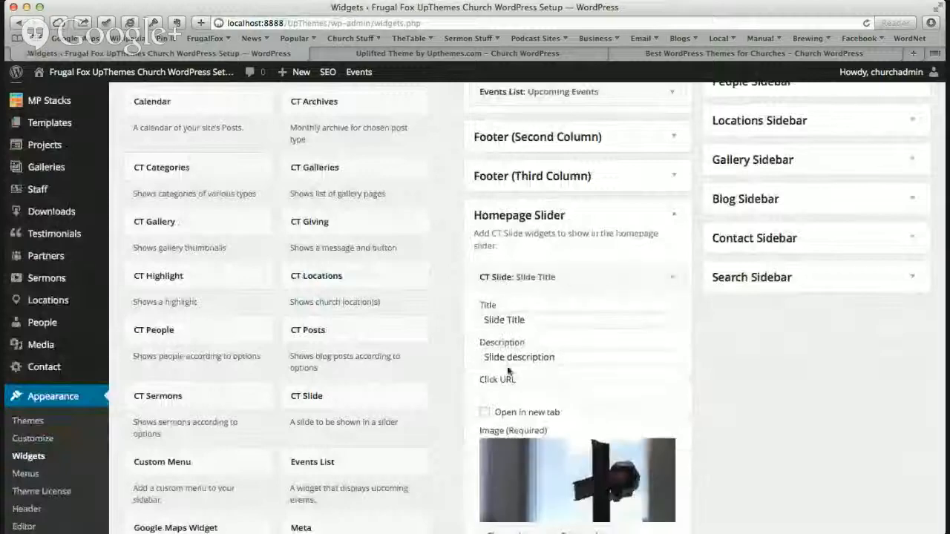
scroll(533, 334, "down", 3)
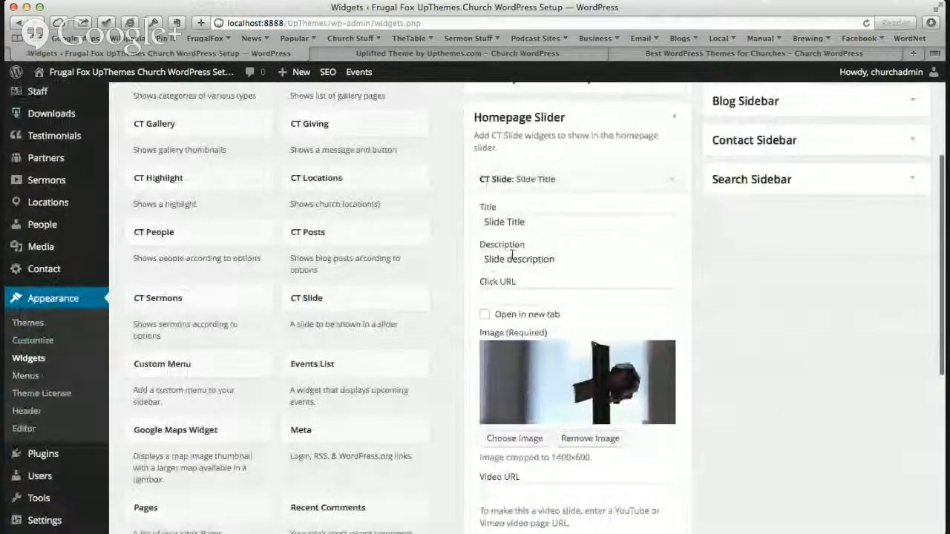
scroll(531, 264, "down", 2)
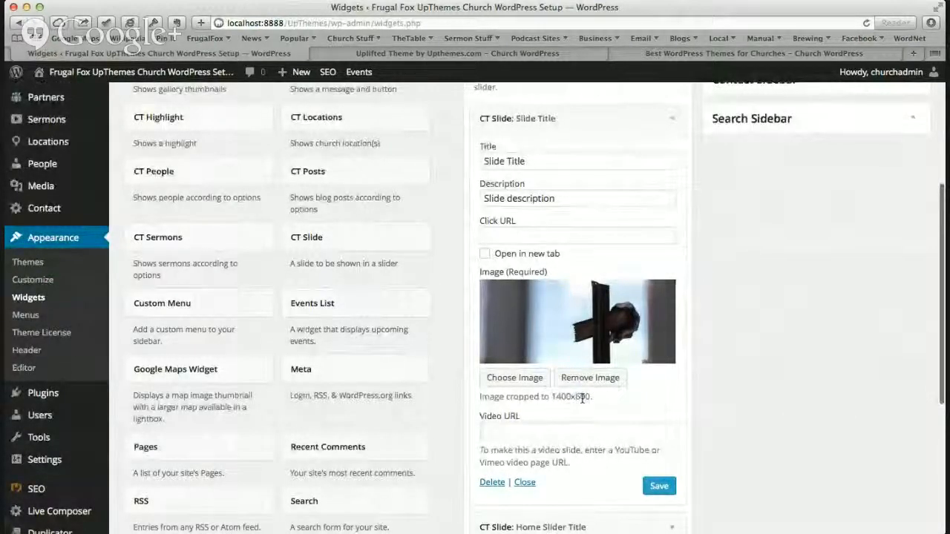
scroll(519, 356, "down", 1)
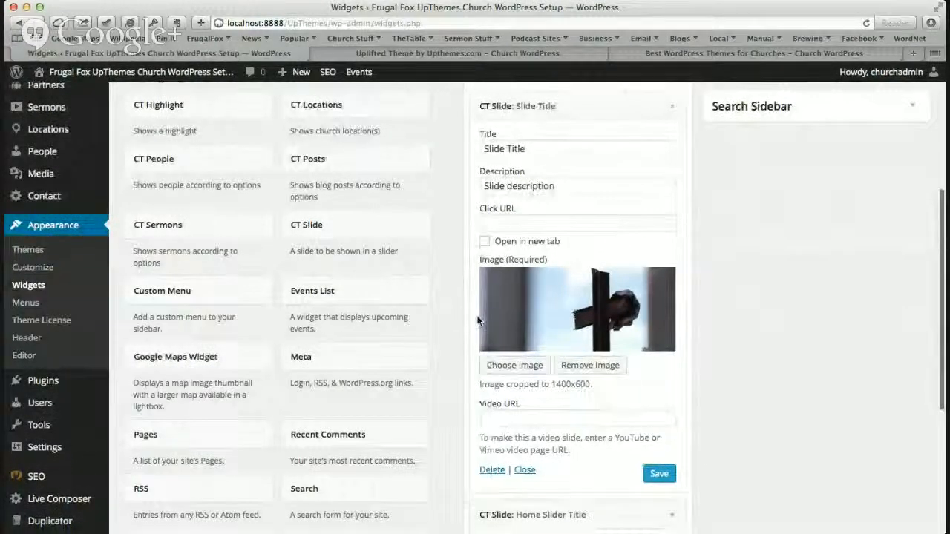
scroll(478, 321, "up", 2)
mouse_move(136, 75)
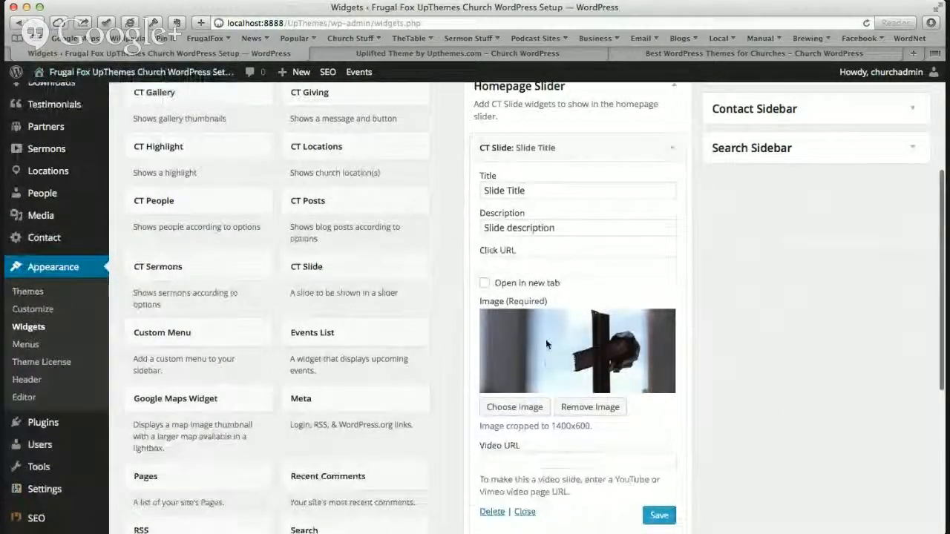
Expand the "Home Slider Title" slide widget and review its title, description, link and image settings
scroll(546, 344, "down", 5)
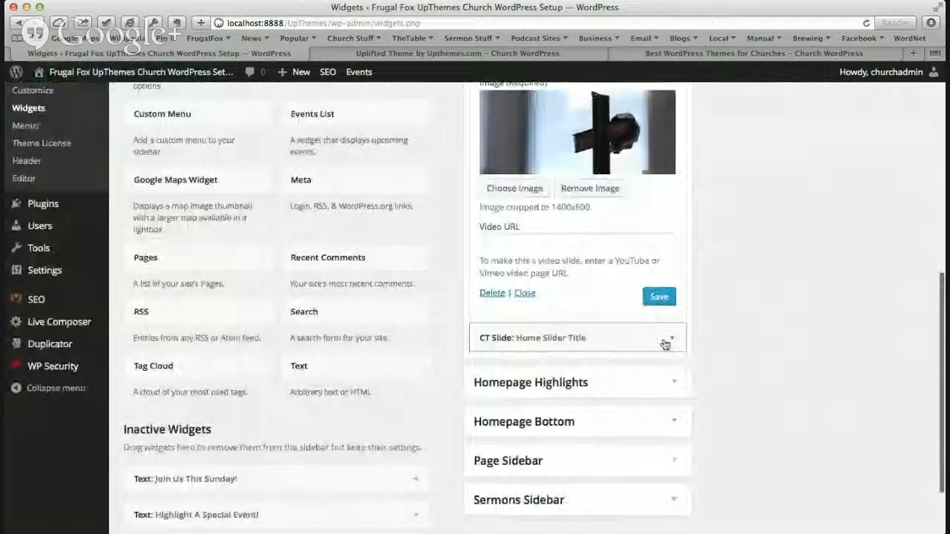
left_click(665, 344)
scroll(663, 311, "down", 4)
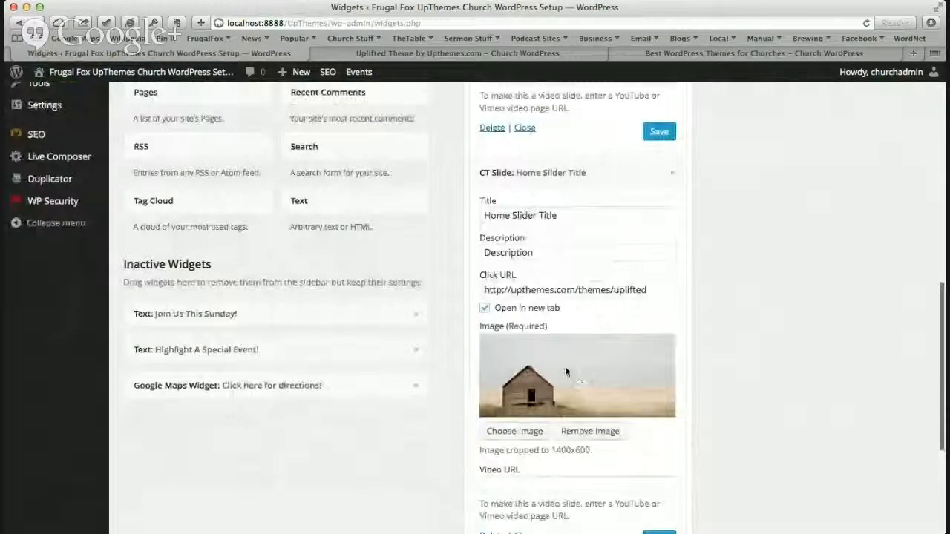
scroll(344, 250, "up", 5)
Visit the live site and view the slider and the two highlight boxes on the home page
mouse_move(80, 84)
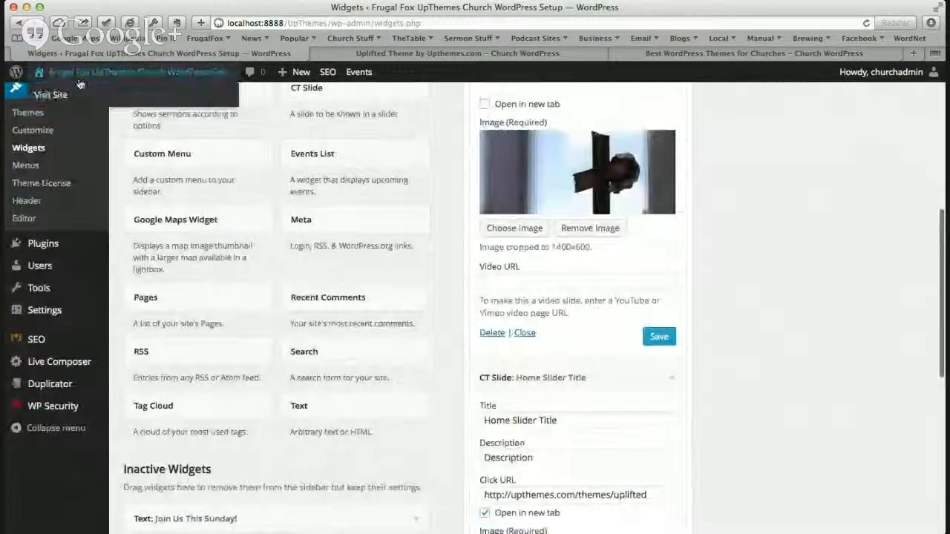
left_click(51, 94)
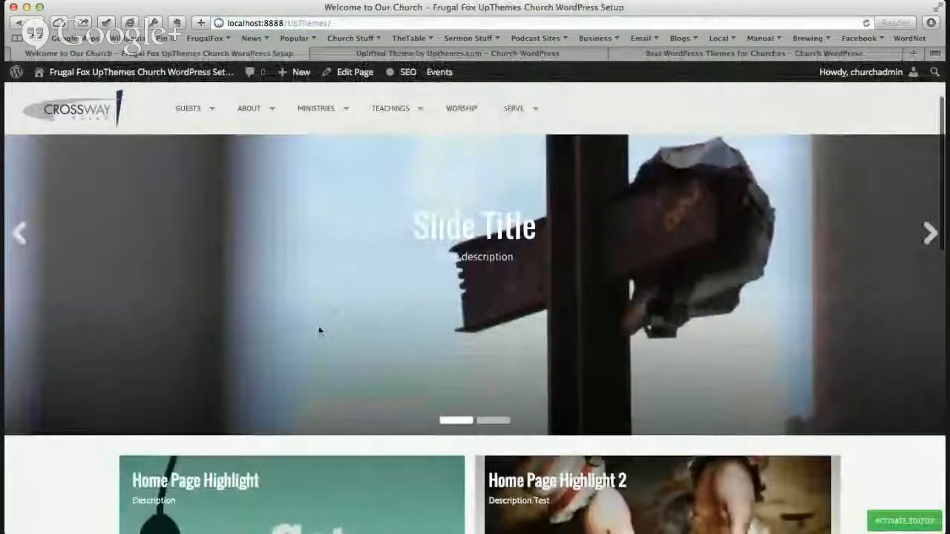
scroll(319, 331, "down", 5)
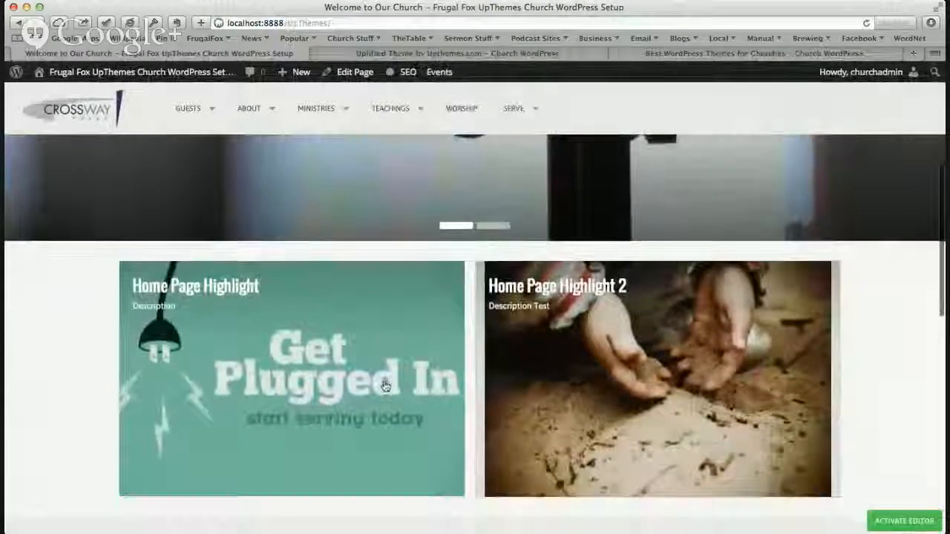
Return to the Widgets page and review the title, description, URL and image settings of the first highlight in Homepage Highlights
mouse_move(53, 74)
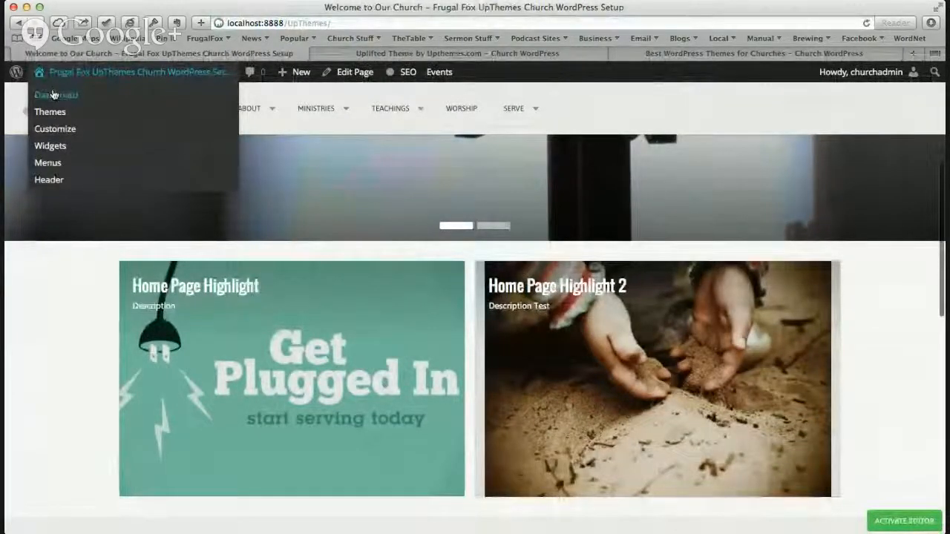
left_click(49, 146)
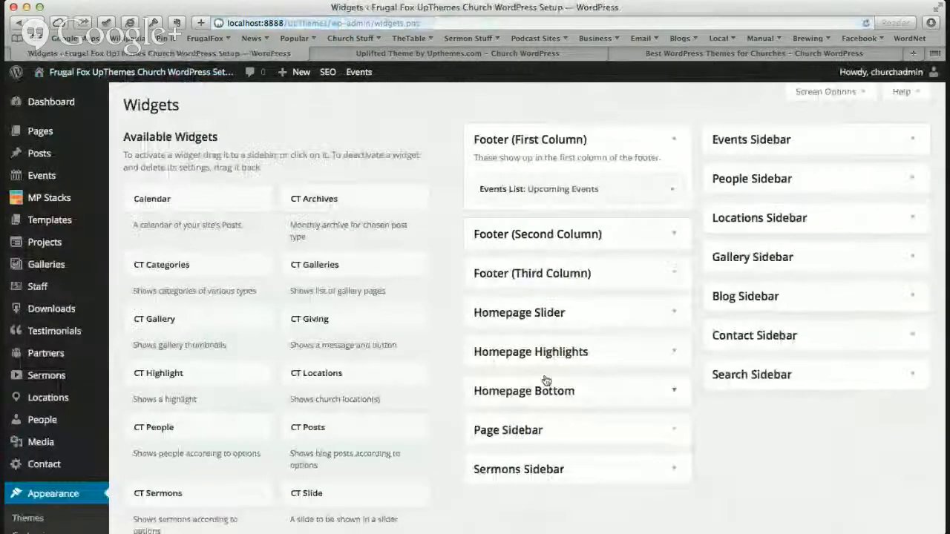
scroll(549, 382, "down", 2)
left_click(675, 303)
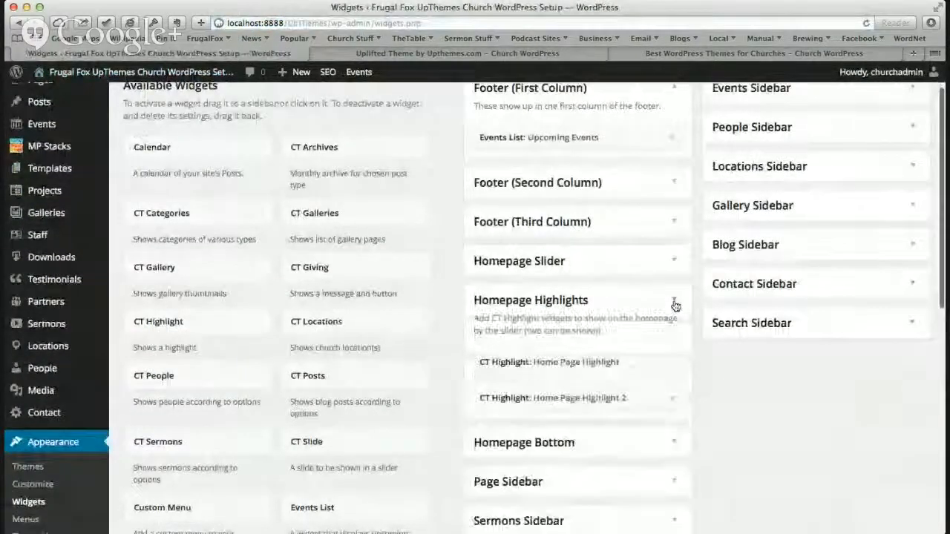
scroll(675, 304, "down", 1)
left_click(665, 280)
scroll(663, 340, "down", 2)
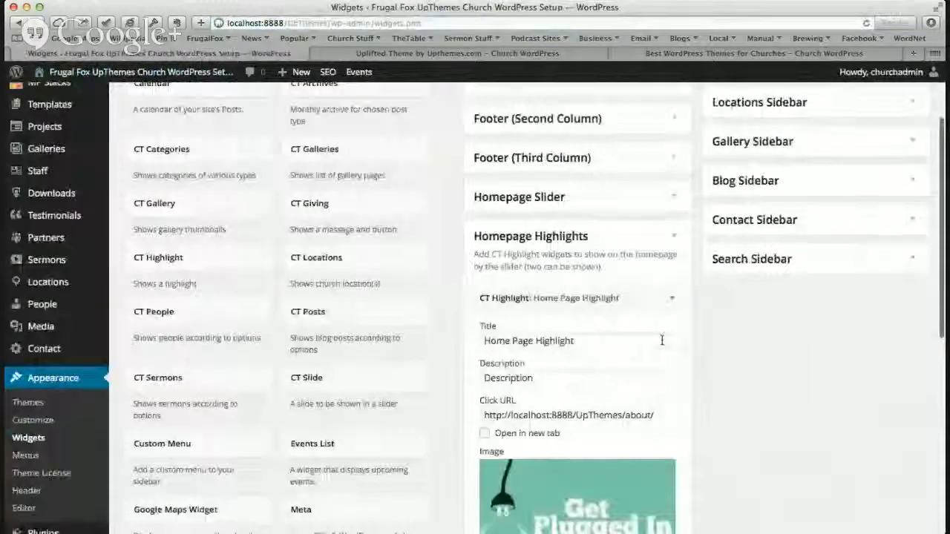
scroll(662, 340, "down", 2)
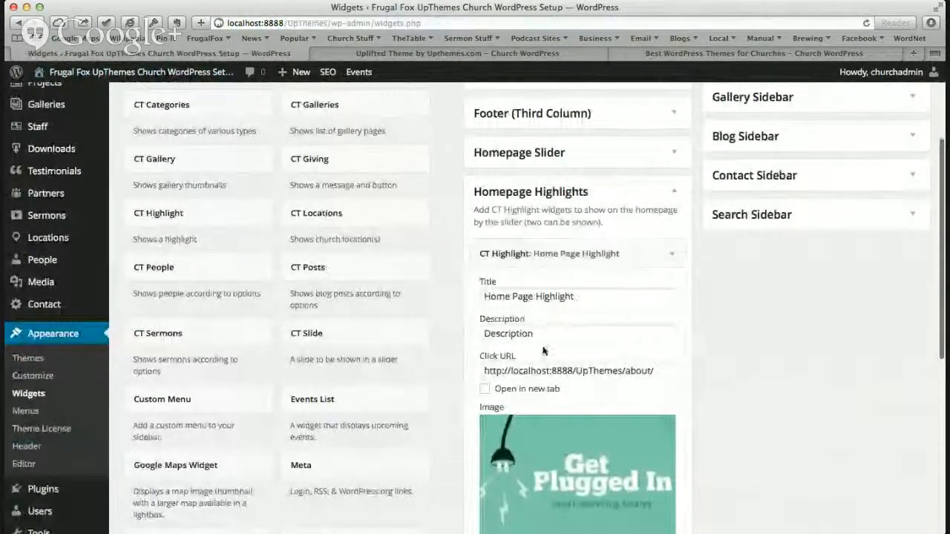
scroll(550, 451, "down", 4)
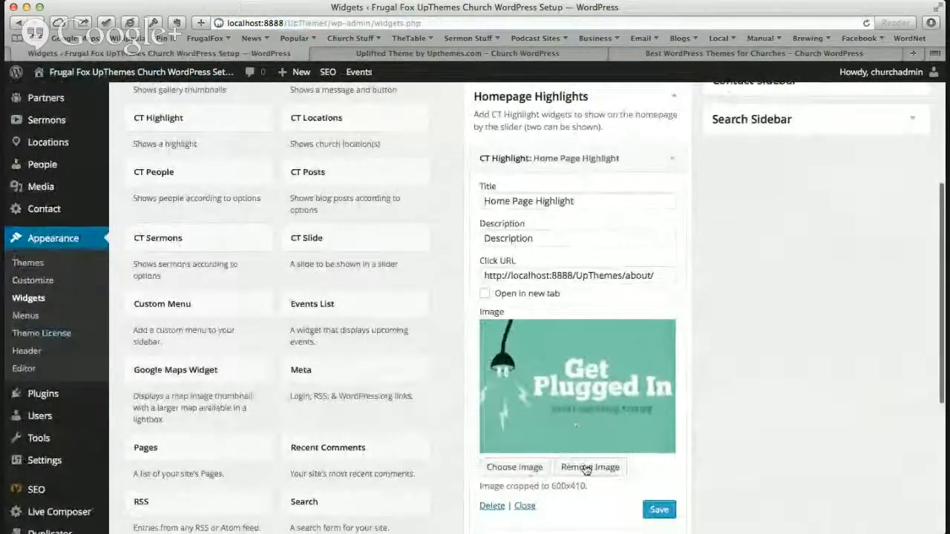
scroll(578, 413, "down", 7)
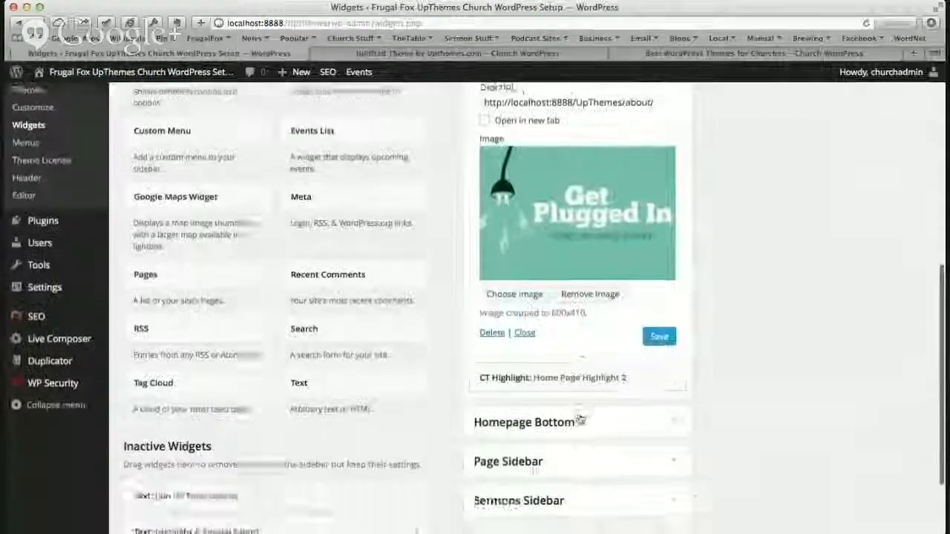
Expand the second and third footer column areas to view their assigned widgets alongside the first column's
scroll(580, 420, "up", 18)
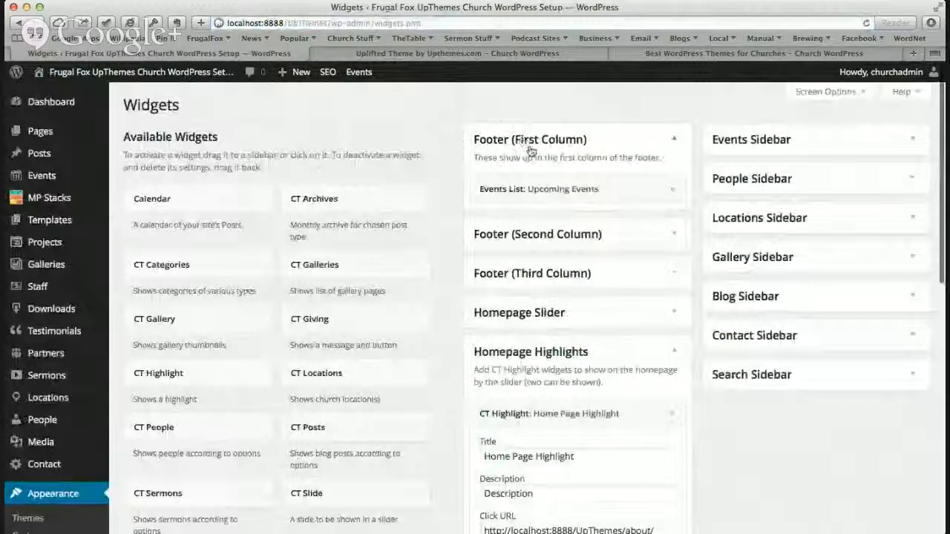
left_click(674, 236)
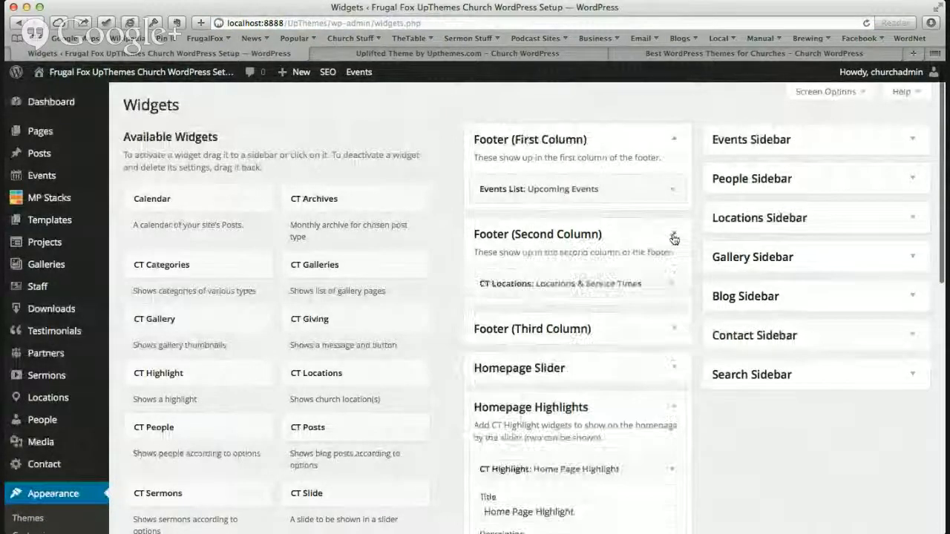
left_click(673, 328)
scroll(673, 331, "down", 1)
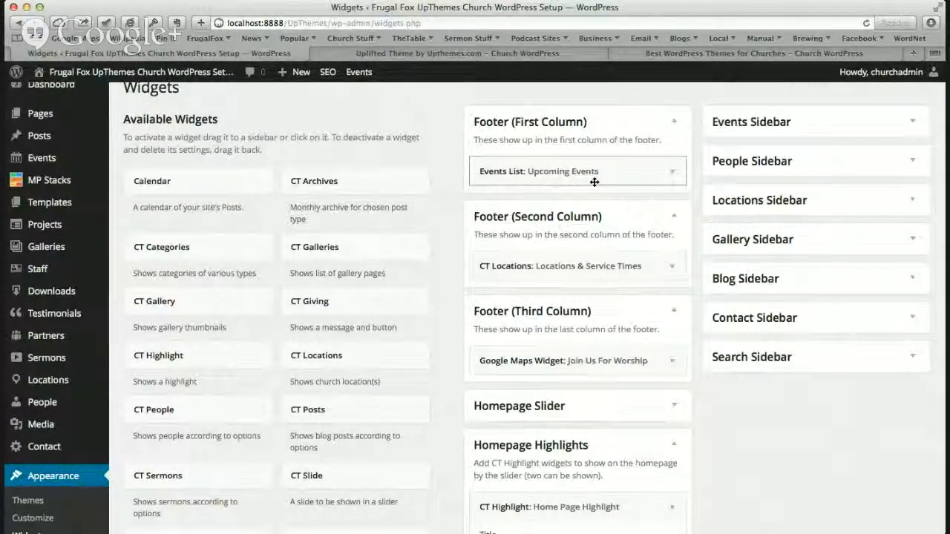
Expand the Homepage Bottom area and review the topic, book, series, speaker and order settings of its CT Sermons widget
scroll(595, 182, "down", 10)
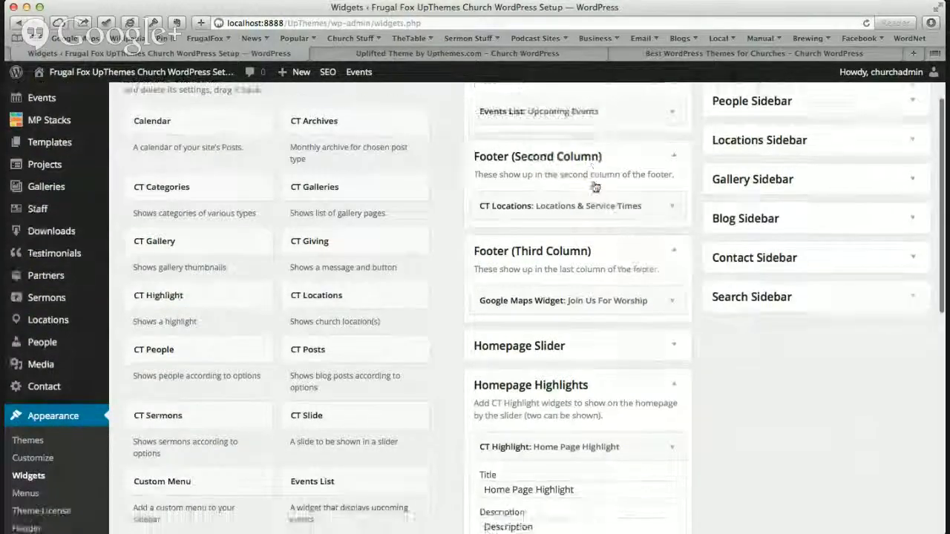
scroll(595, 182, "down", 4)
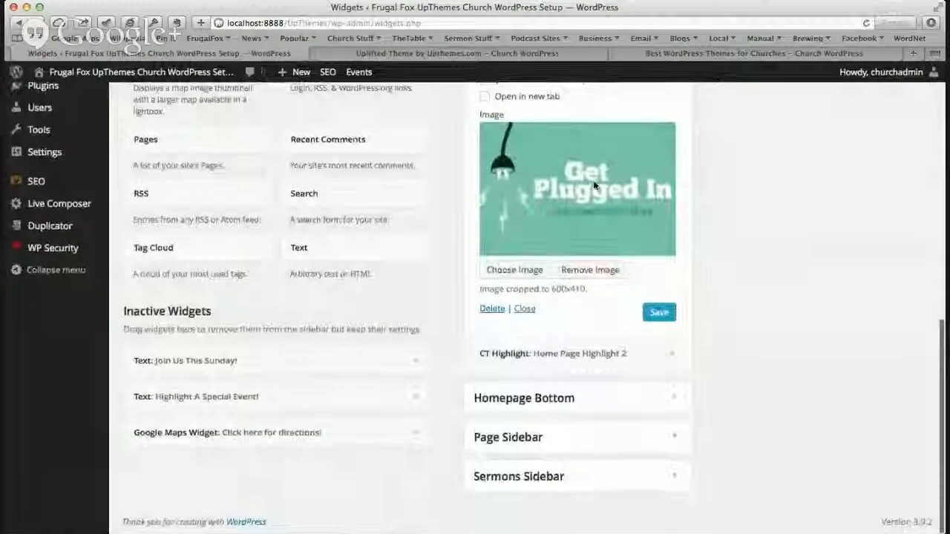
left_click(591, 402)
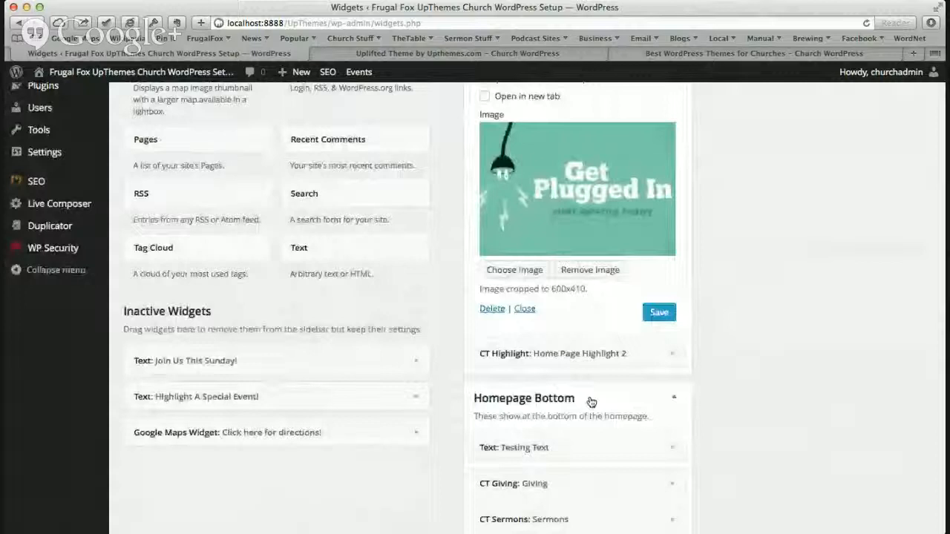
scroll(591, 401, "down", 2)
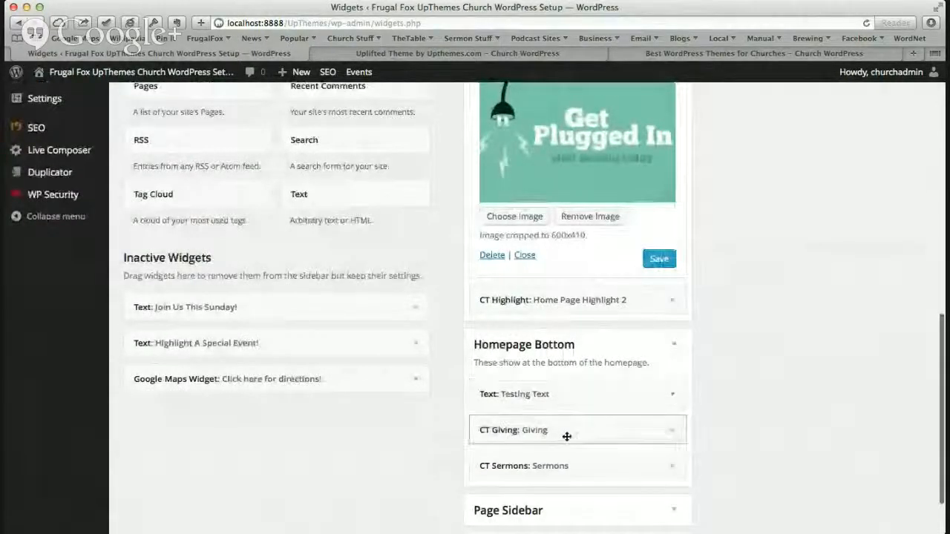
left_click(674, 469)
scroll(674, 469, "down", 3)
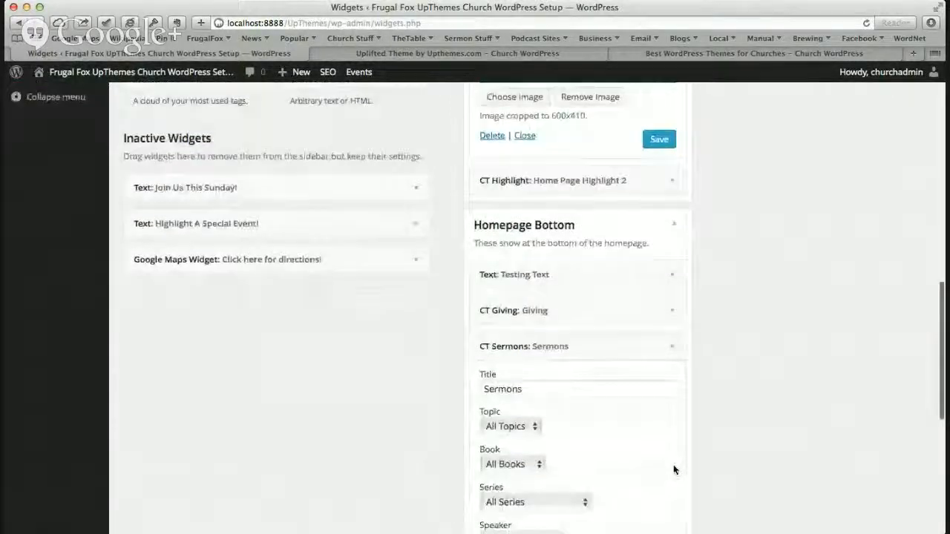
scroll(674, 469, "down", 2)
scroll(642, 399, "down", 1)
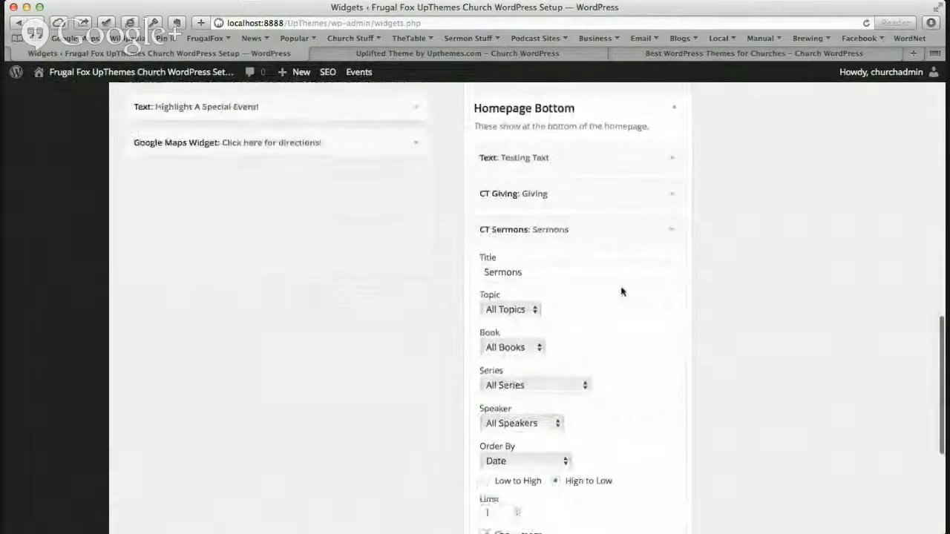
Review the settings of the CT Giving and Testing Text widgets in the Homepage Bottom area, and collapse the text widget
left_click(658, 220)
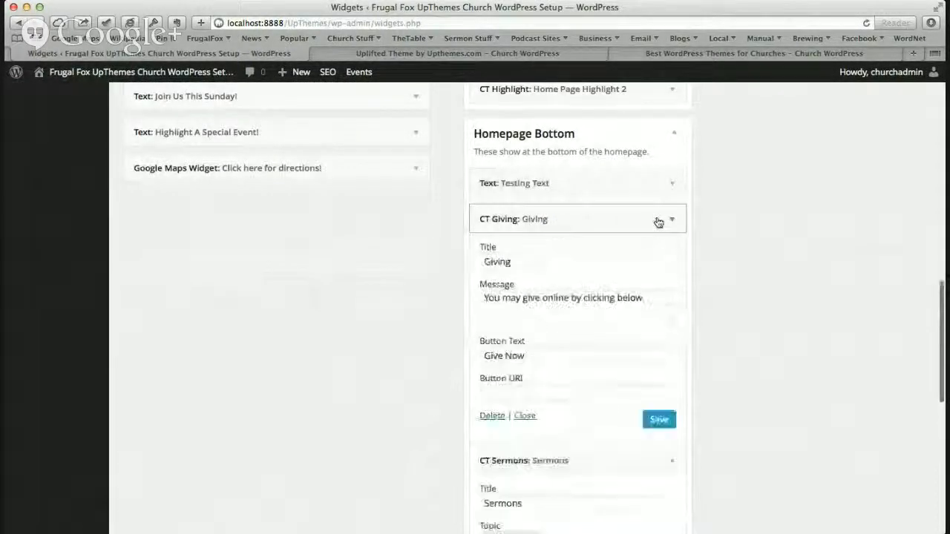
left_click(641, 187)
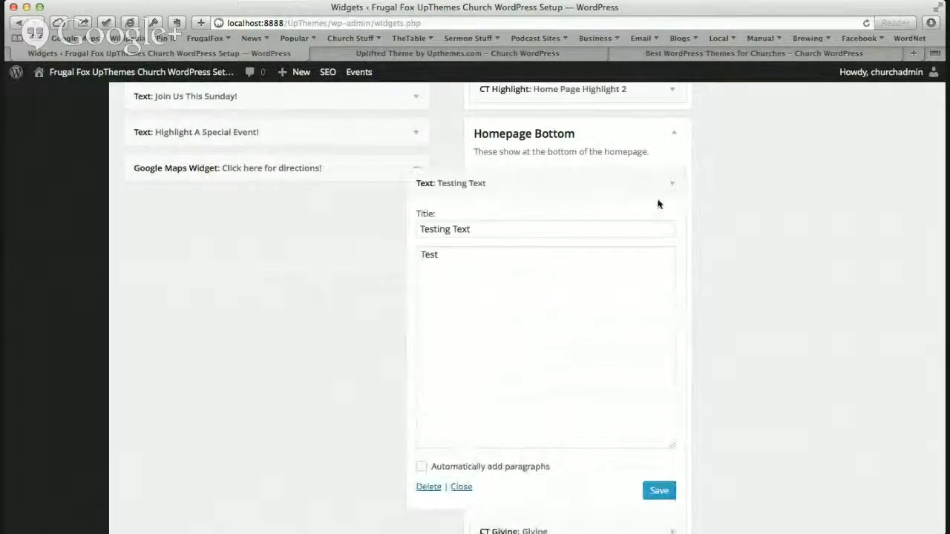
left_click(670, 183)
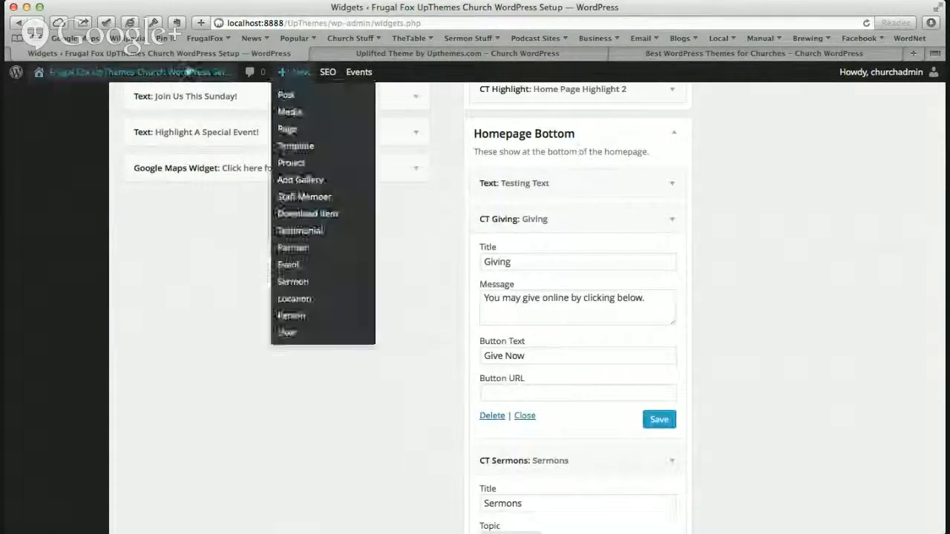
Visit the live site and view the home page's welcome message, bottom widgets and footer columns
mouse_move(75, 77)
left_click(51, 95)
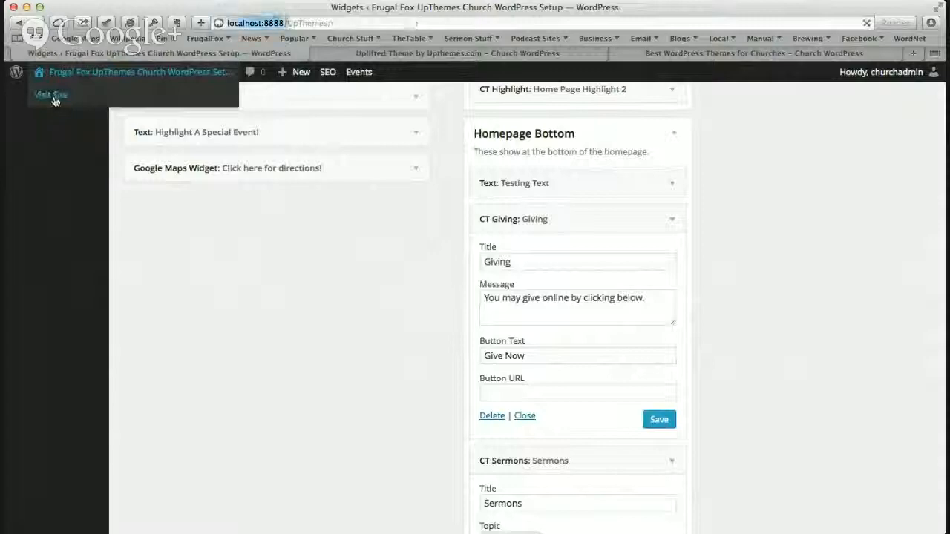
scroll(196, 290, "down", 5)
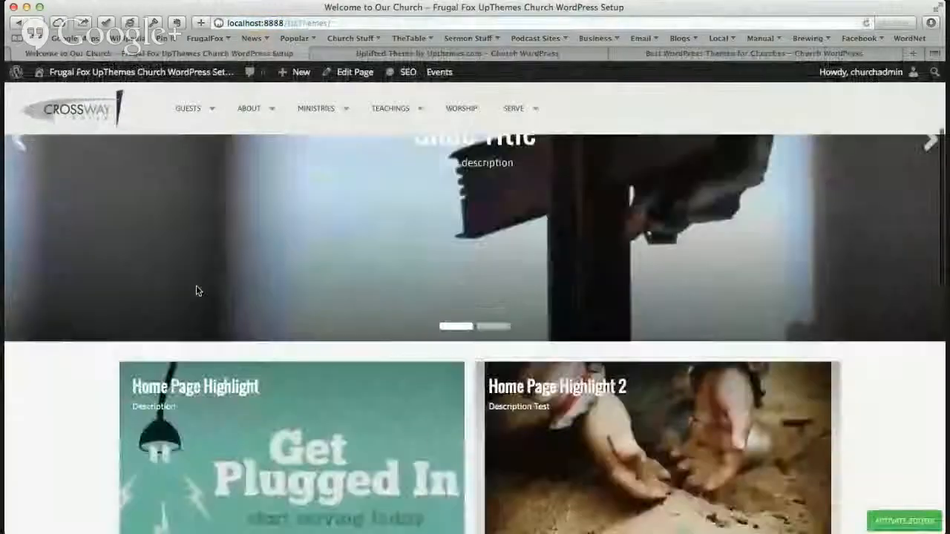
scroll(196, 291, "down", 5)
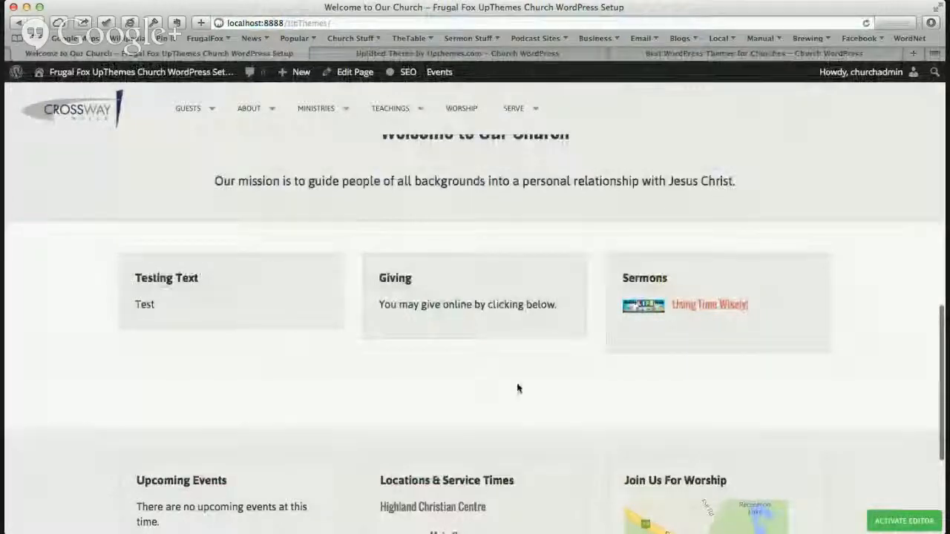
scroll(517, 388, "down", 3)
scroll(667, 405, "up", 3)
scroll(667, 406, "up", 3)
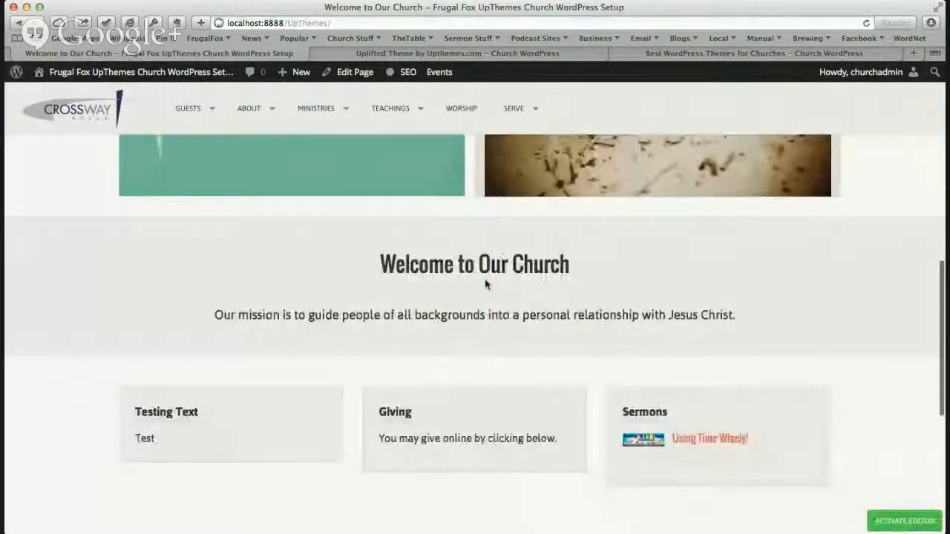
Open the "Welcome to Our Church" page in the editor to review its title and text, and return to the live site
left_click(344, 78)
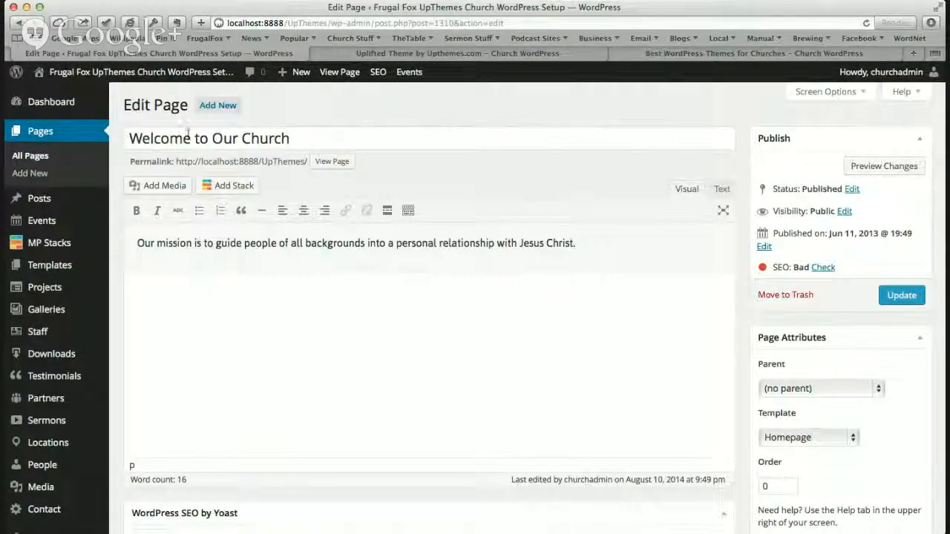
mouse_move(100, 88)
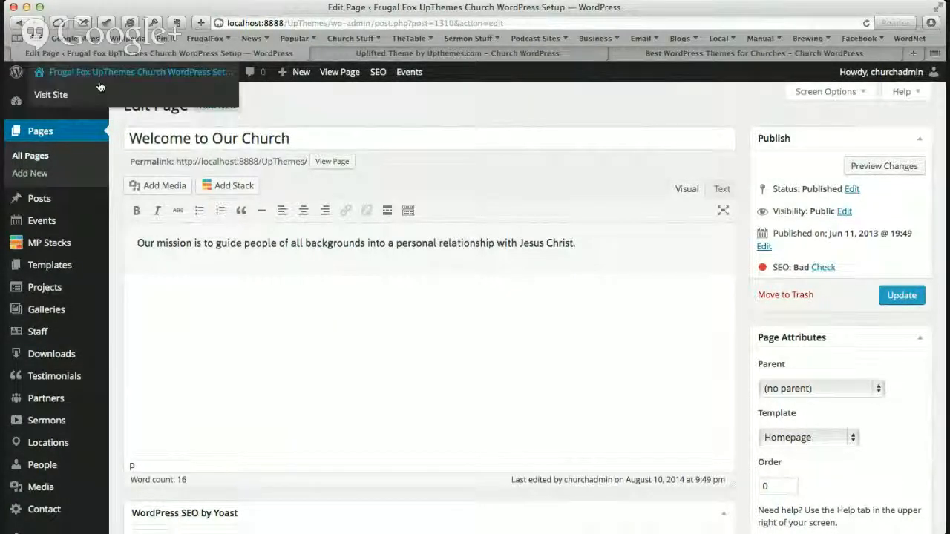
left_click(55, 96)
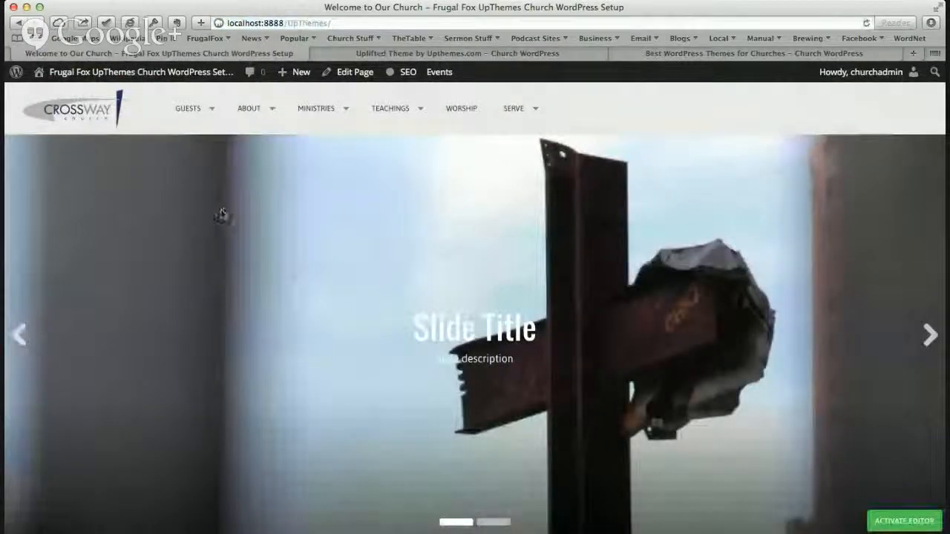
Go to the site's dashboard and open the list of all sermons
mouse_move(57, 77)
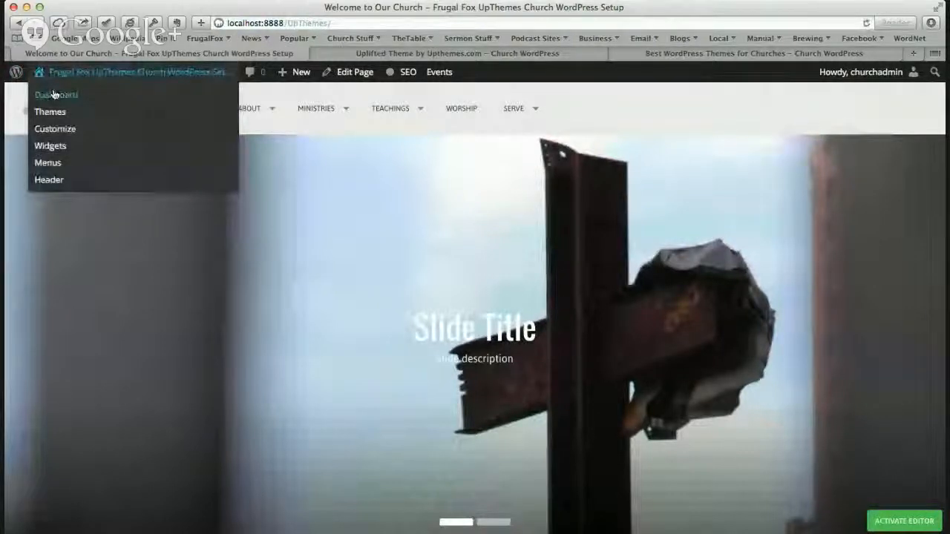
left_click(53, 95)
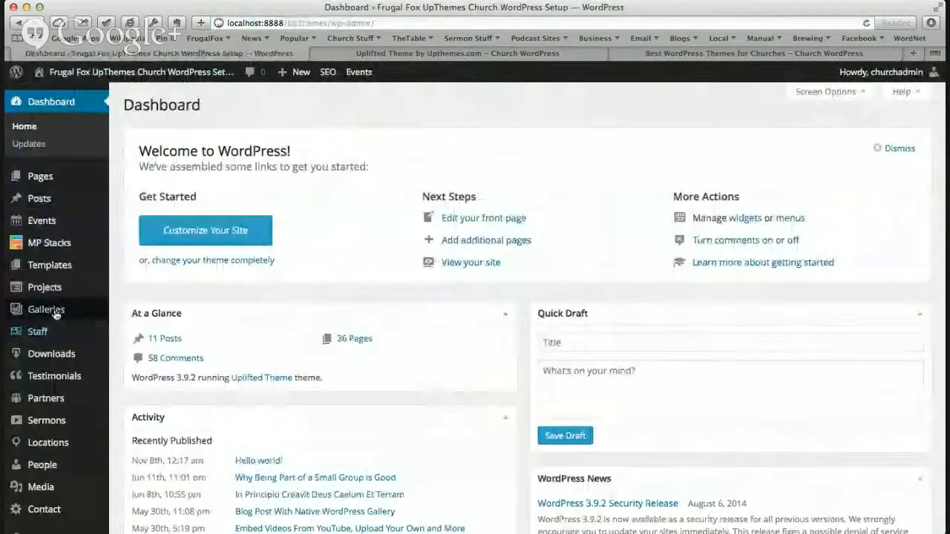
scroll(57, 352, "down", 1)
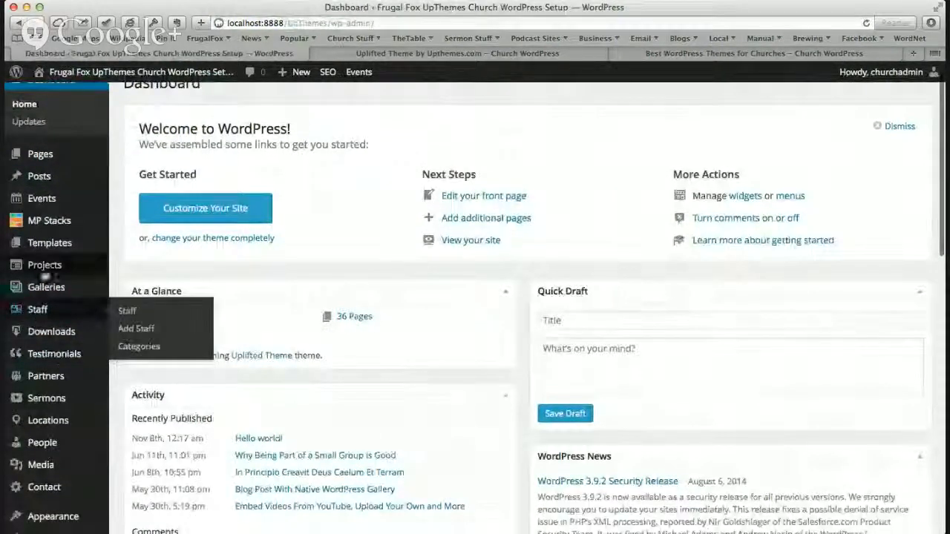
left_click(57, 403)
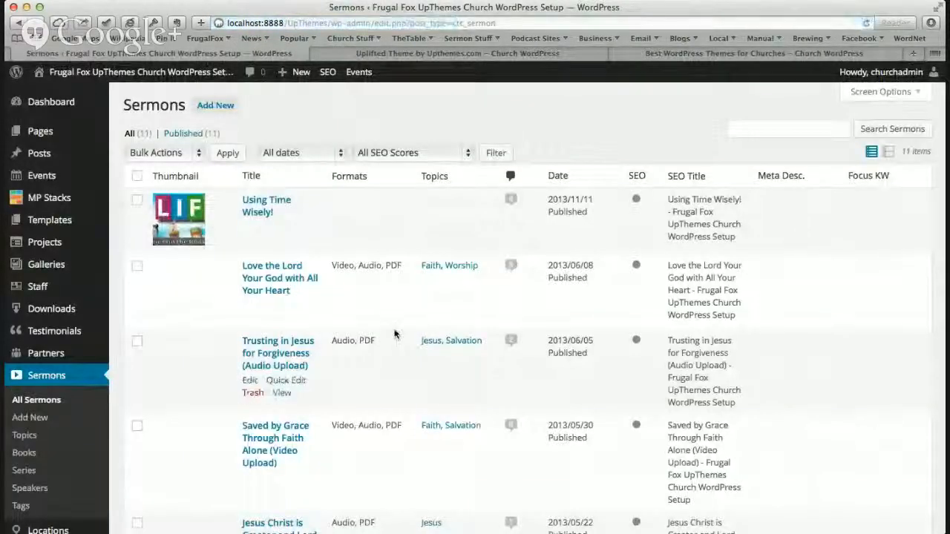
Look through the sermons list and open the "Using Time Wisely!" sermon for editing
scroll(386, 326, "down", 2)
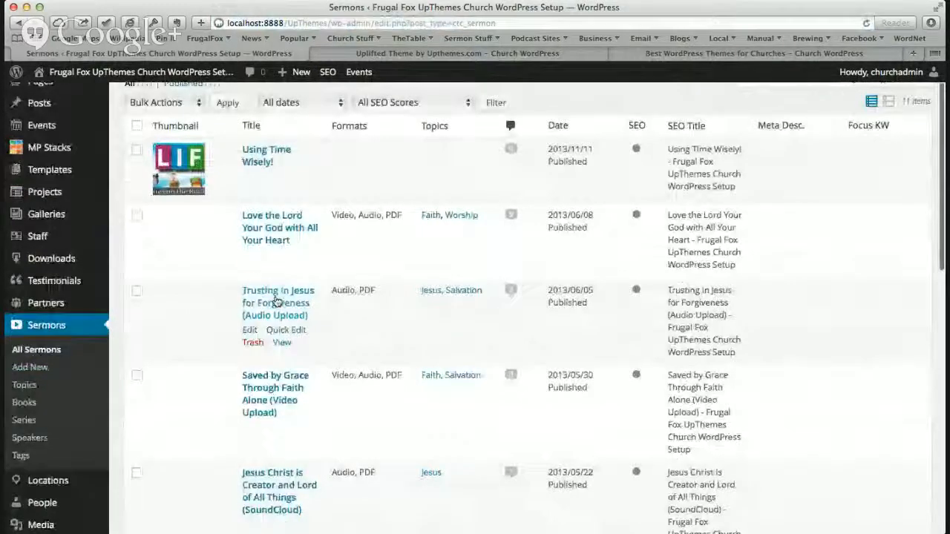
scroll(323, 238, "up", 2)
scroll(322, 238, "down", 4)
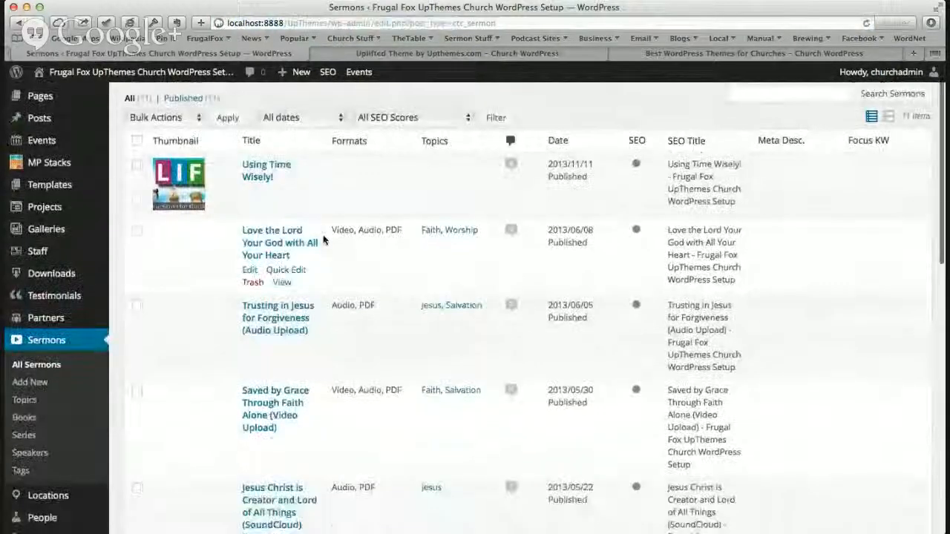
scroll(280, 394, "down", 3)
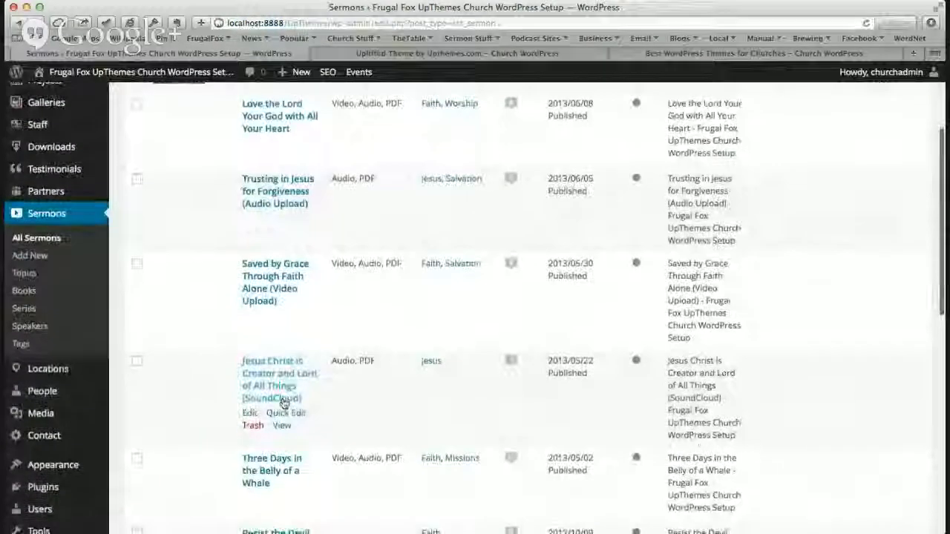
scroll(306, 423, "up", 4)
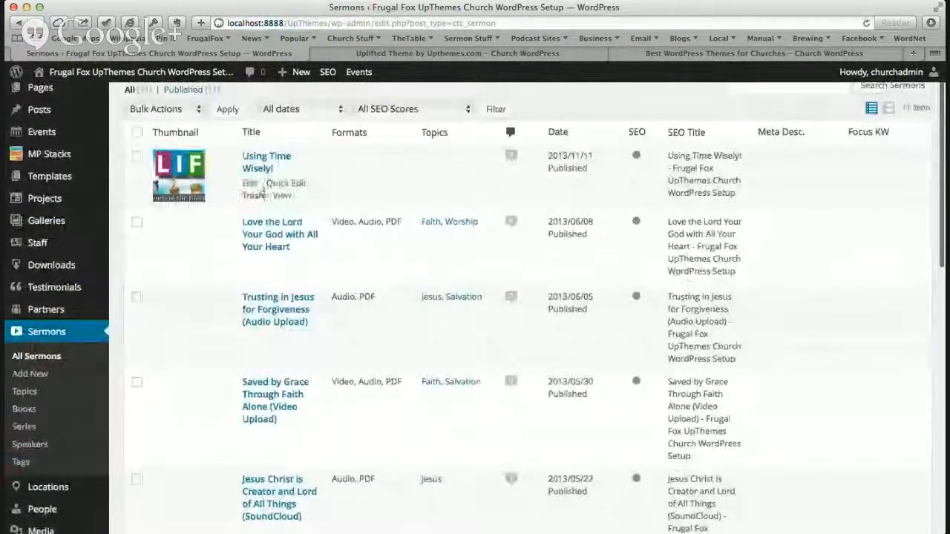
left_click(257, 168)
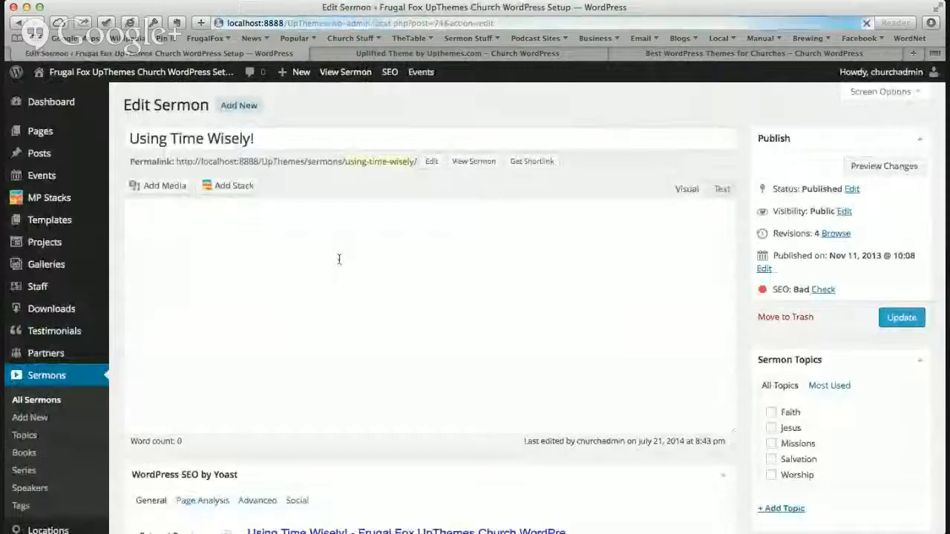
Look through the sermon's editing fields, including SEO, media, books, series, speakers, tags, excerpt and featured image
scroll(352, 292, "down", 10)
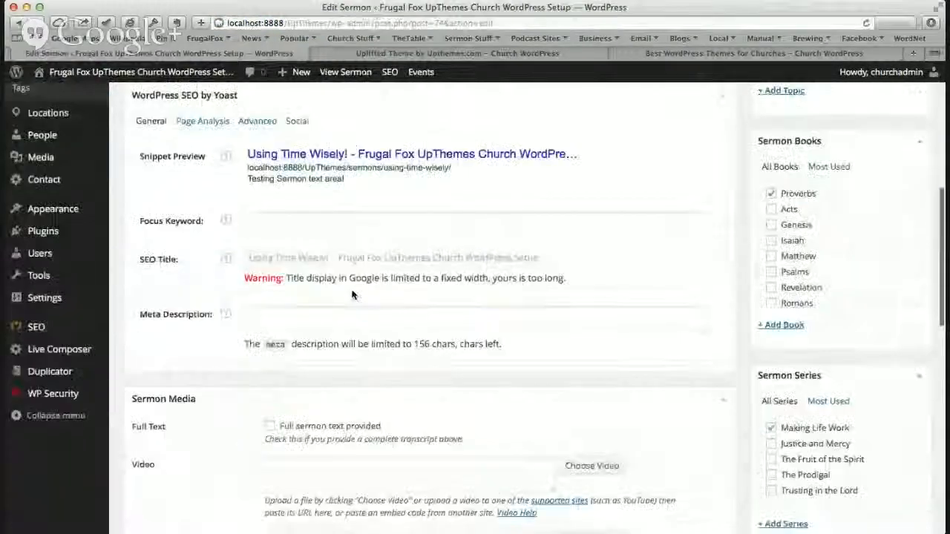
scroll(351, 292, "up", 1)
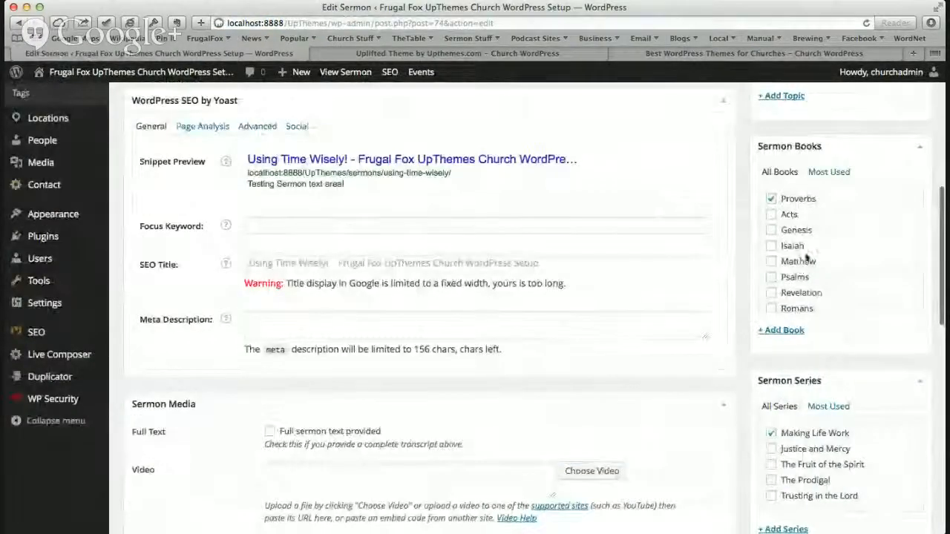
scroll(833, 455, "down", 5)
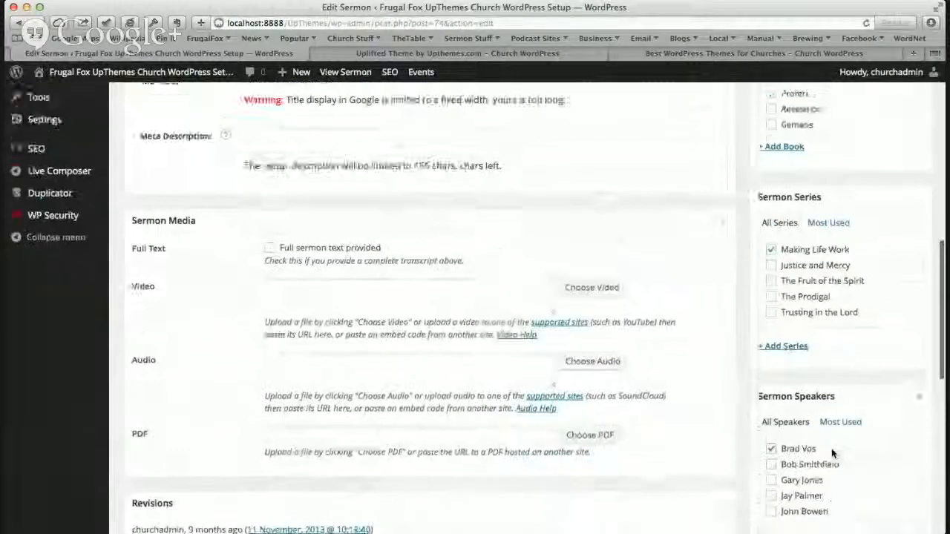
scroll(873, 440, "down", 6)
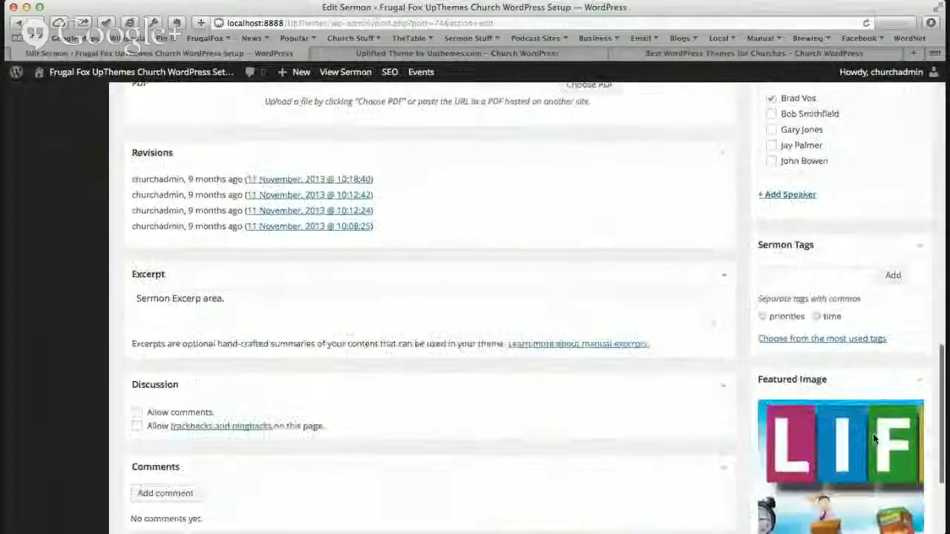
scroll(873, 439, "up", 14)
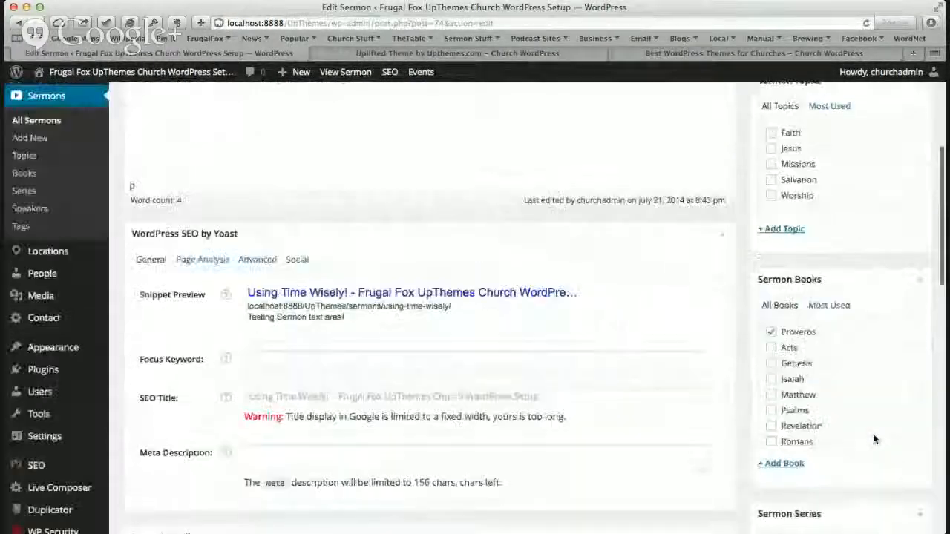
scroll(873, 438, "up", 4)
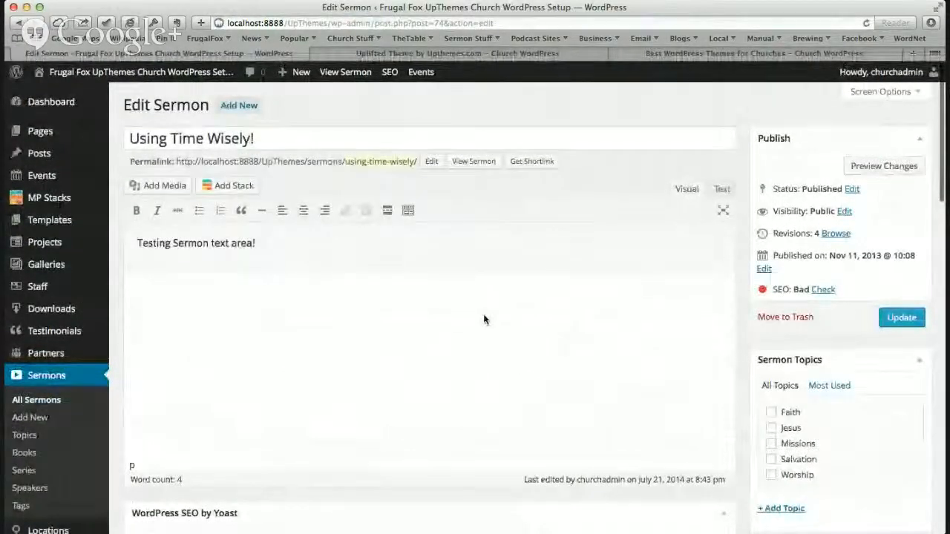
View the "Using Time Wisely!" sermon on the live site and open the Current Sermon Series page
left_click(345, 73)
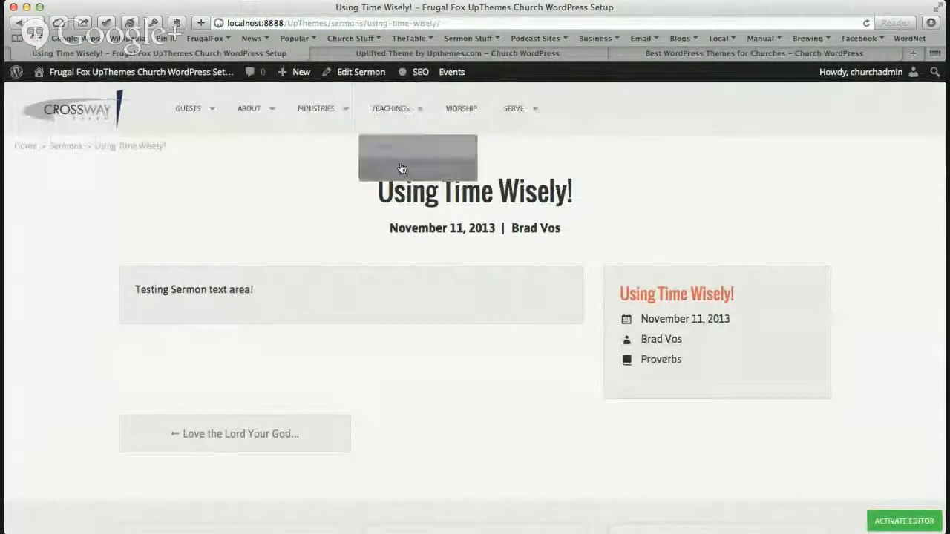
left_click(400, 171)
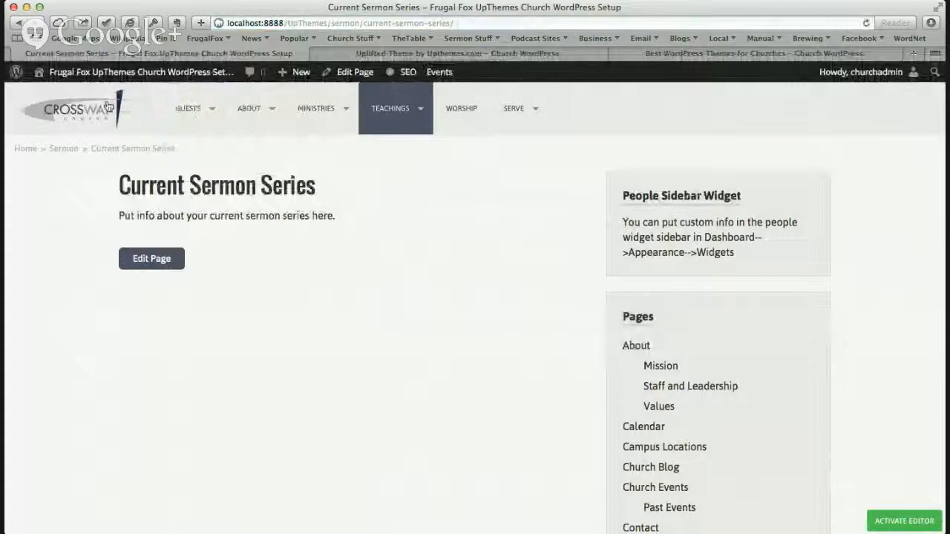
Go to the site's dashboard and open the MP Stacks welcome page to read its getting-started instructions
mouse_move(54, 75)
left_click(51, 95)
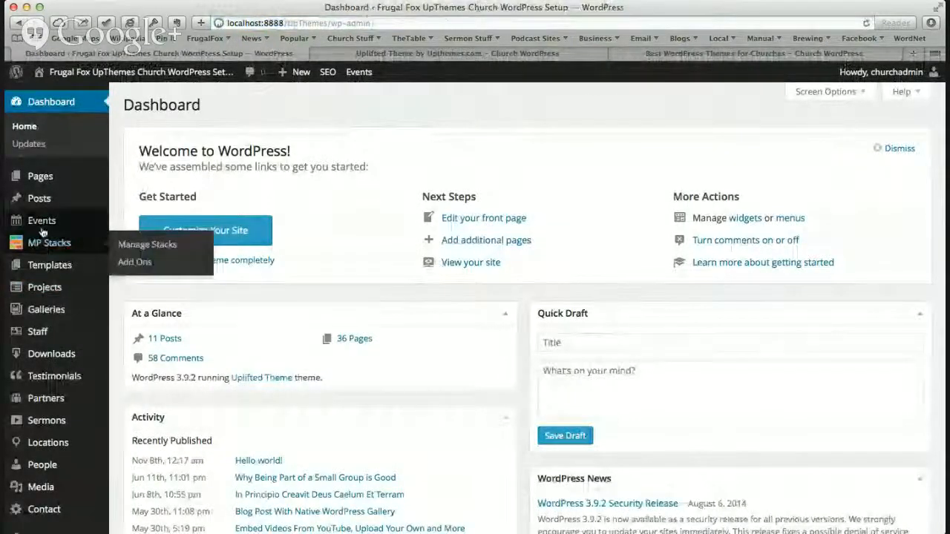
left_click(43, 243)
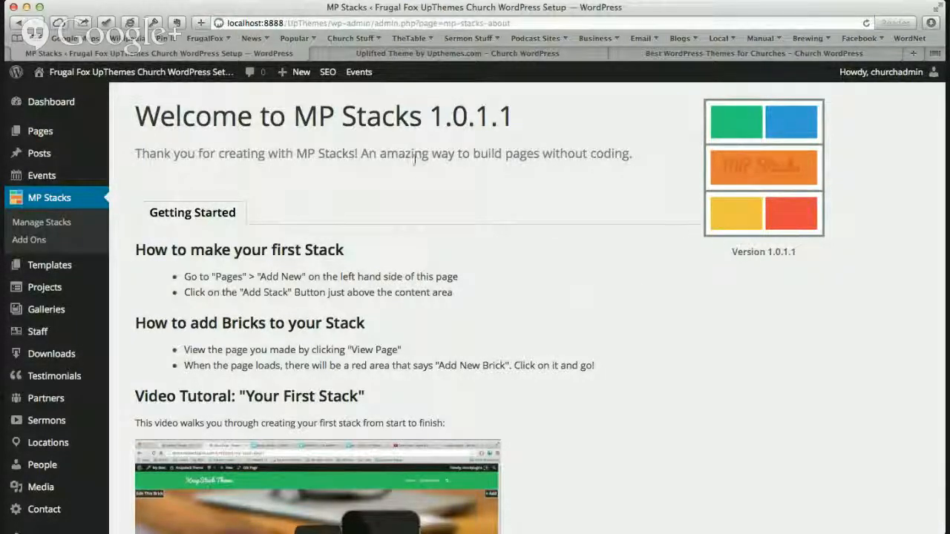
Return to the live site and view the About page and the Children page under Ministries
mouse_move(97, 80)
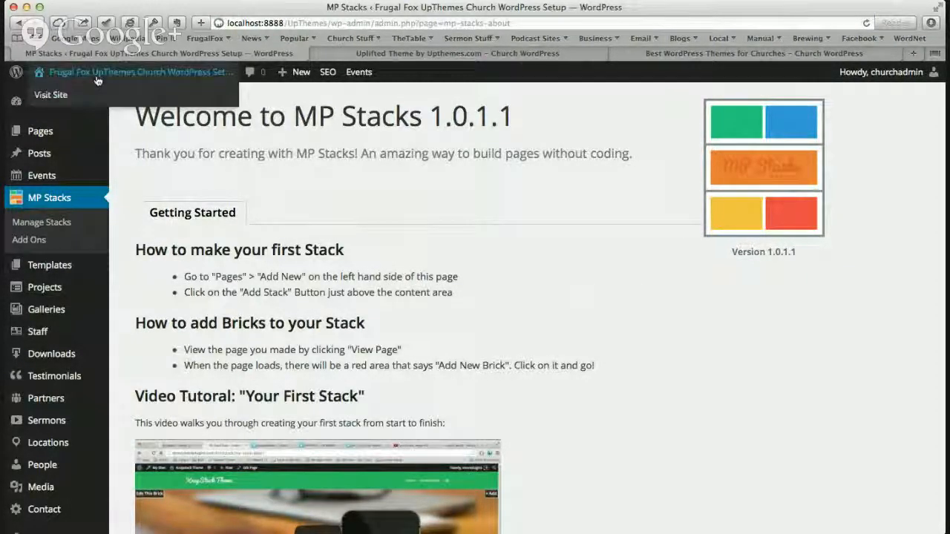
left_click(54, 97)
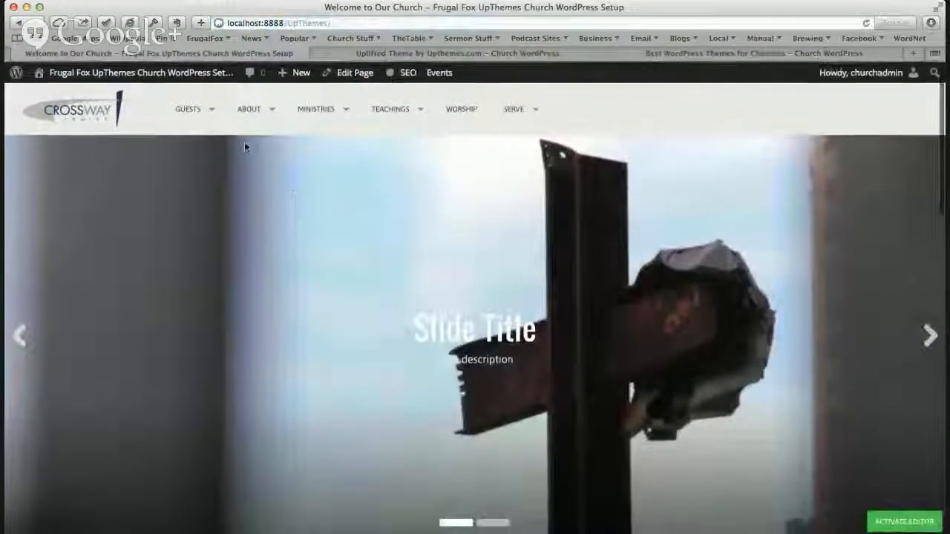
left_click(248, 109)
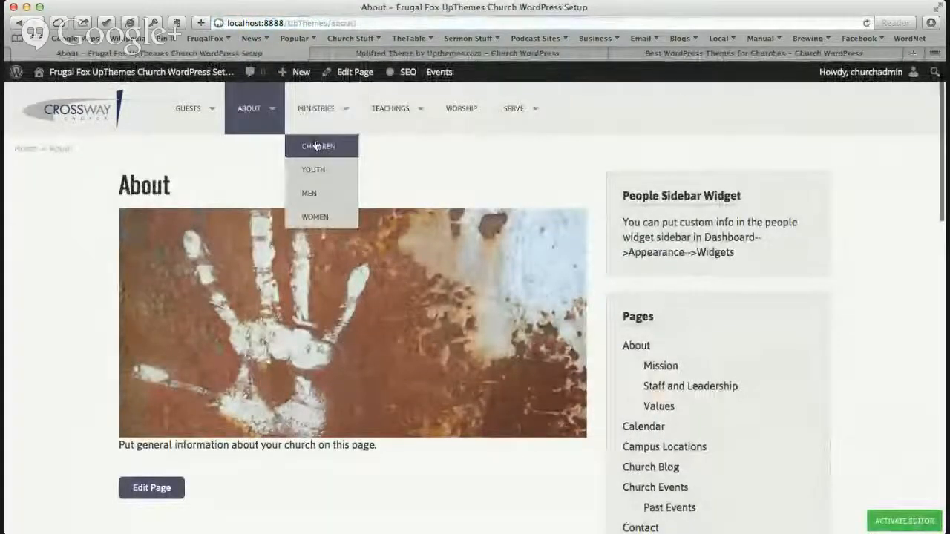
left_click(316, 145)
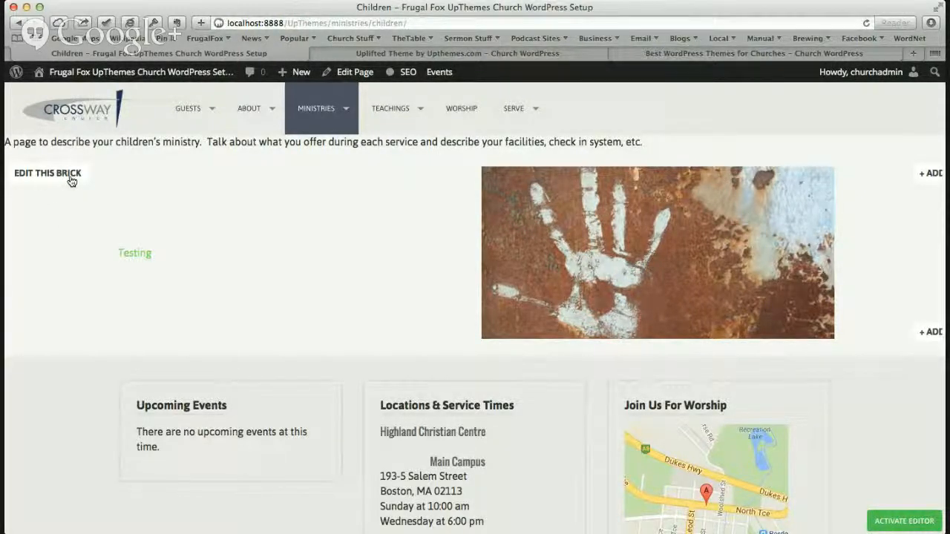
Open the Children page for editing and insert a newly named stack with the Default creation option above its text
left_click(348, 77)
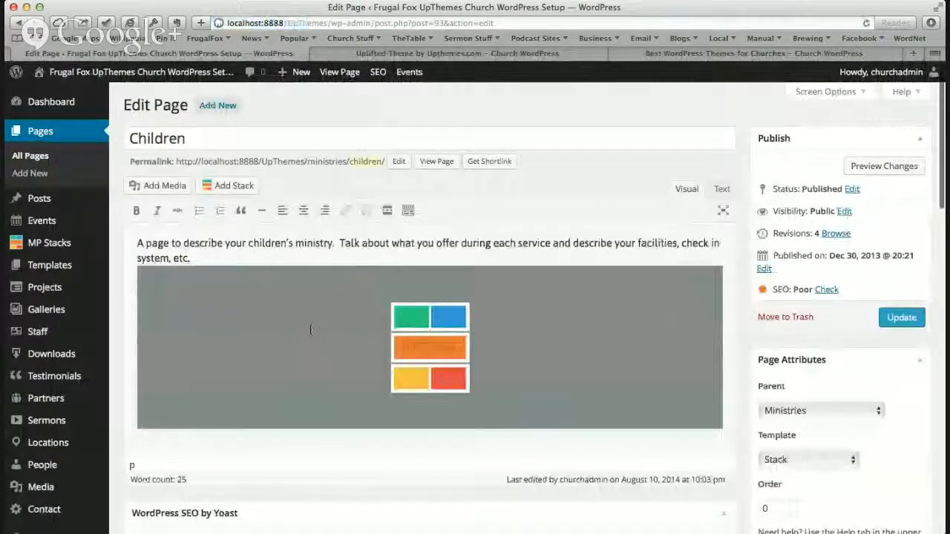
left_click(137, 243)
key("Return")
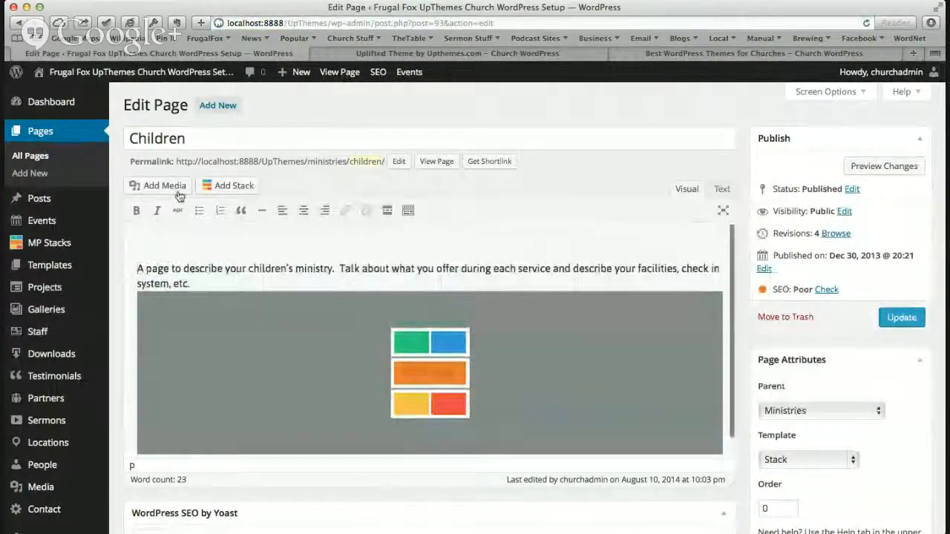
left_click(215, 189)
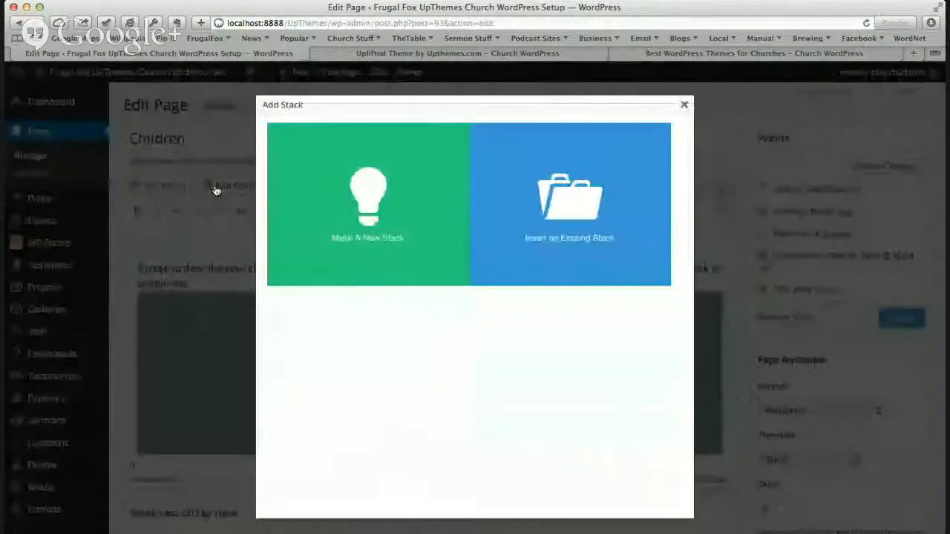
left_click(377, 217)
left_click(366, 176)
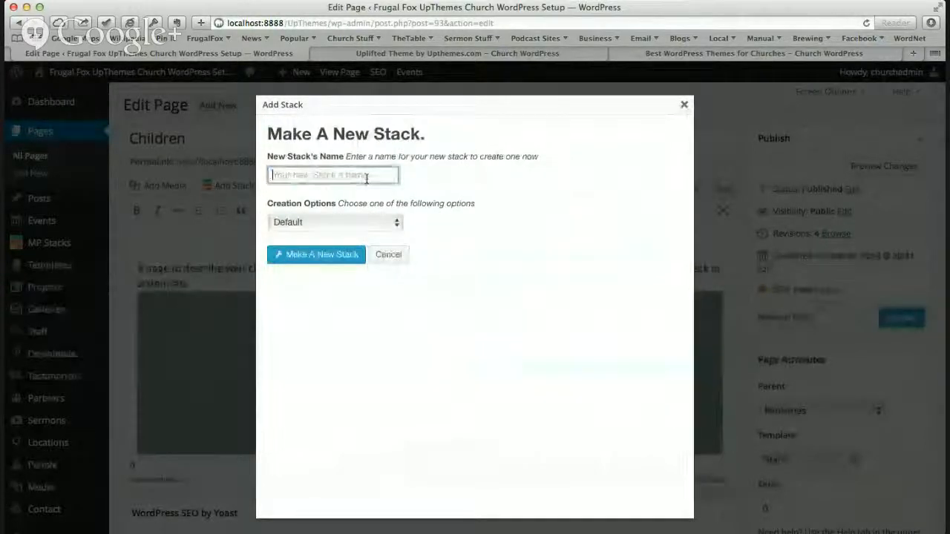
type("Th")
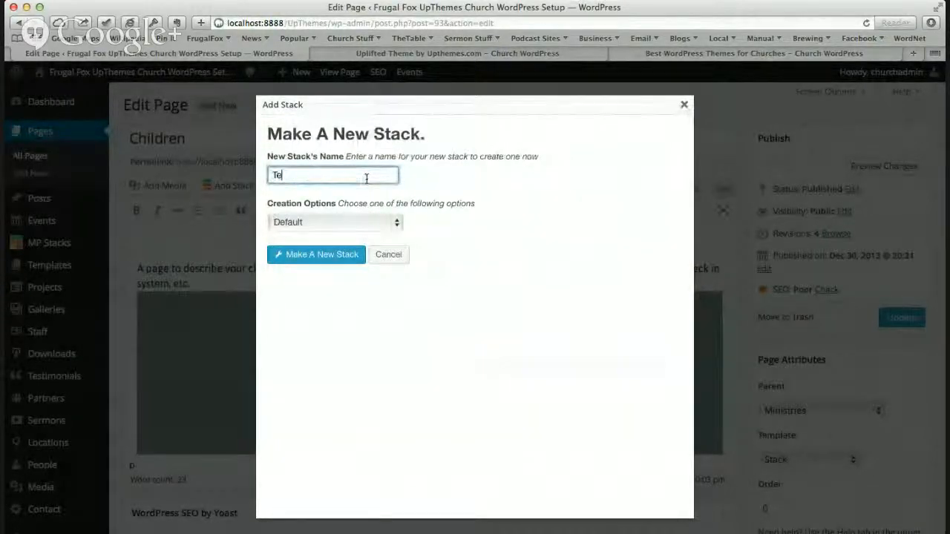
left_click(342, 257)
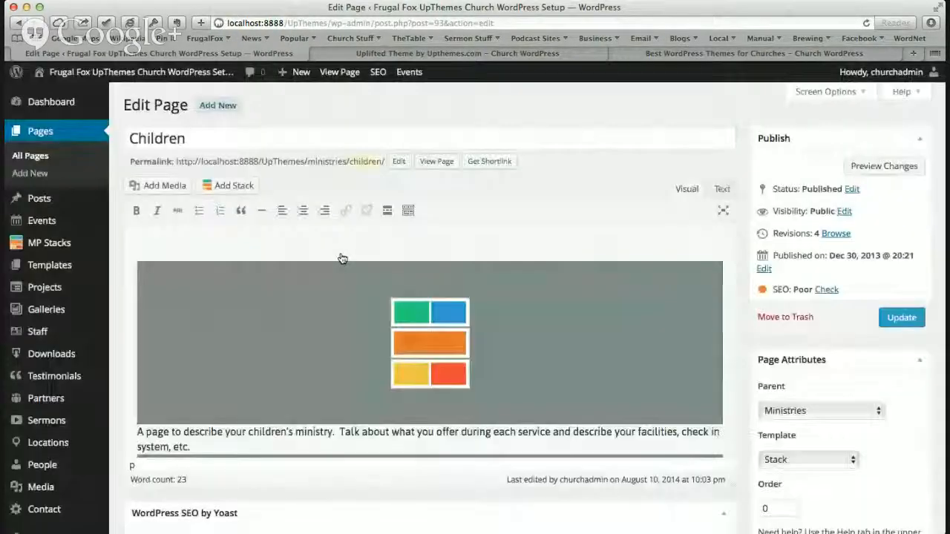
Check the stacks' placement in the Children page, update the page and view it on the live site
left_click(412, 339)
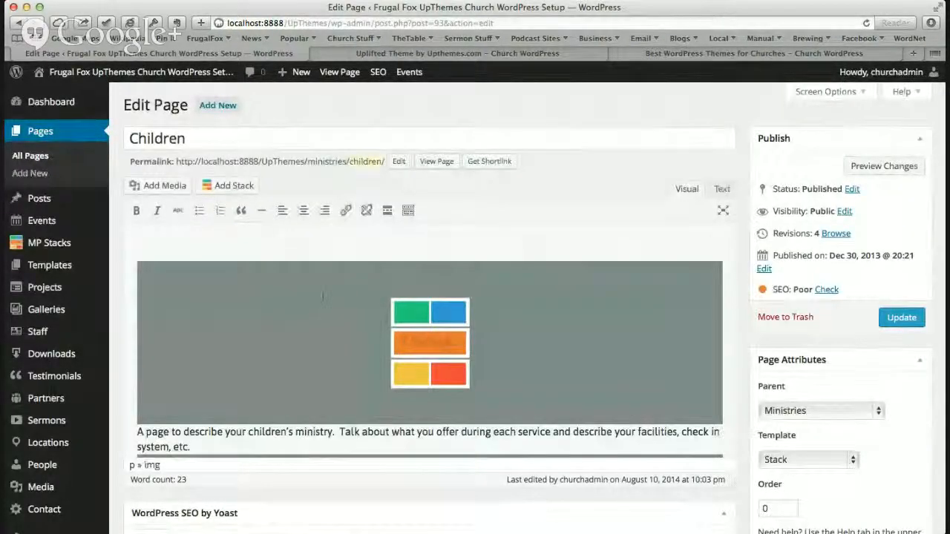
scroll(320, 310, "down", 2)
scroll(320, 310, "up", 1)
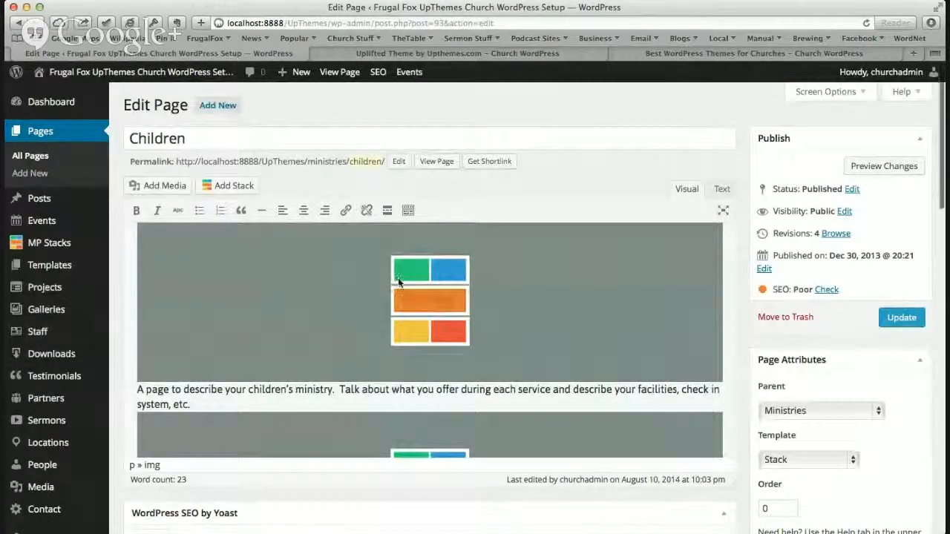
left_click(902, 317)
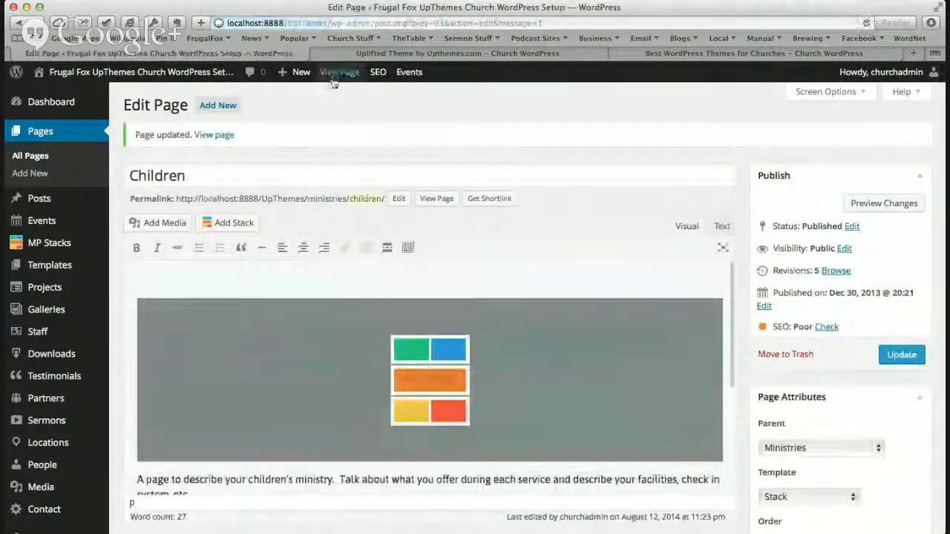
left_click(334, 73)
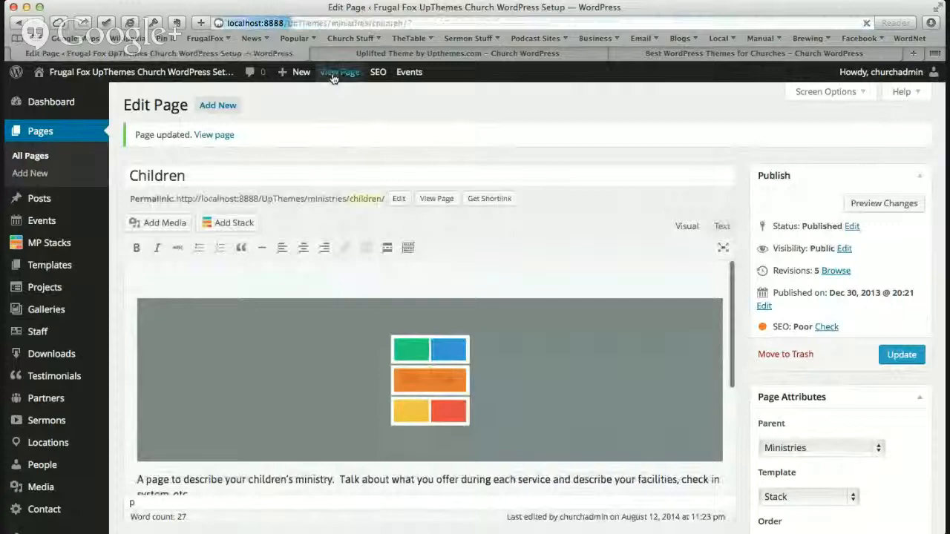
left_click(333, 79)
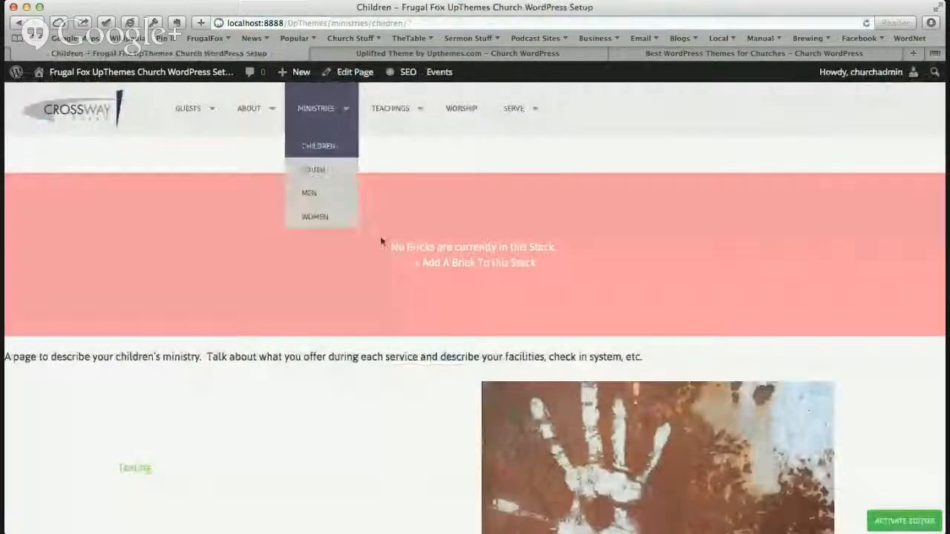
Start a new brick in the empty stack and set its first content type to Text
left_click(429, 265)
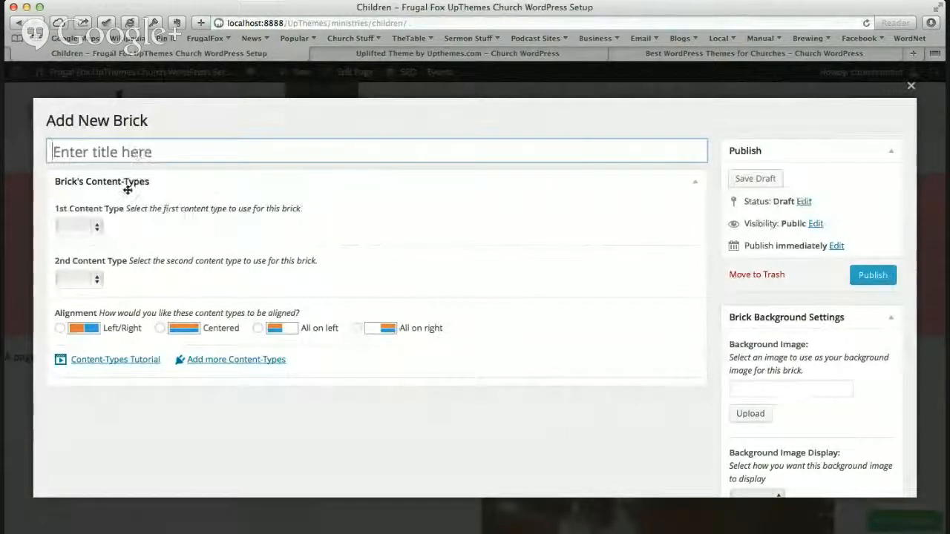
scroll(128, 190, "down", 1)
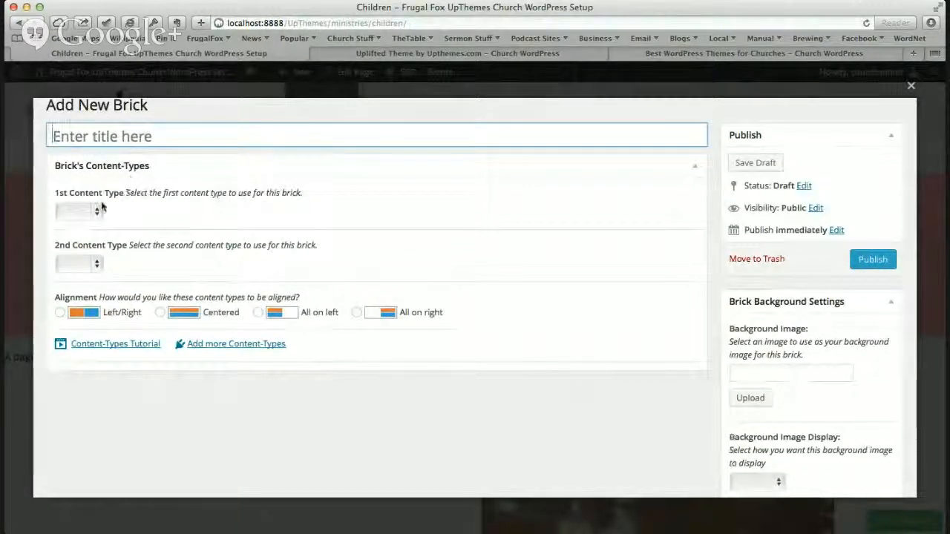
left_click(99, 213)
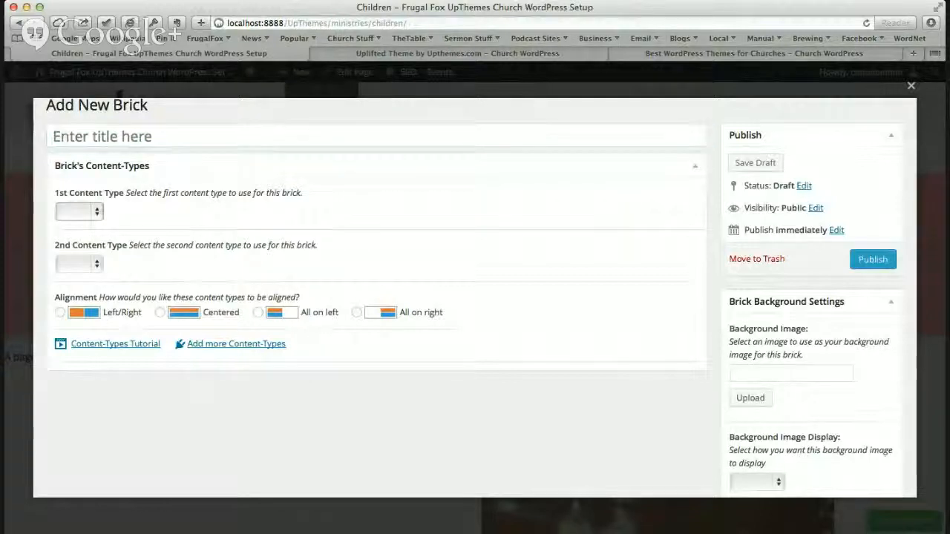
left_click(100, 242)
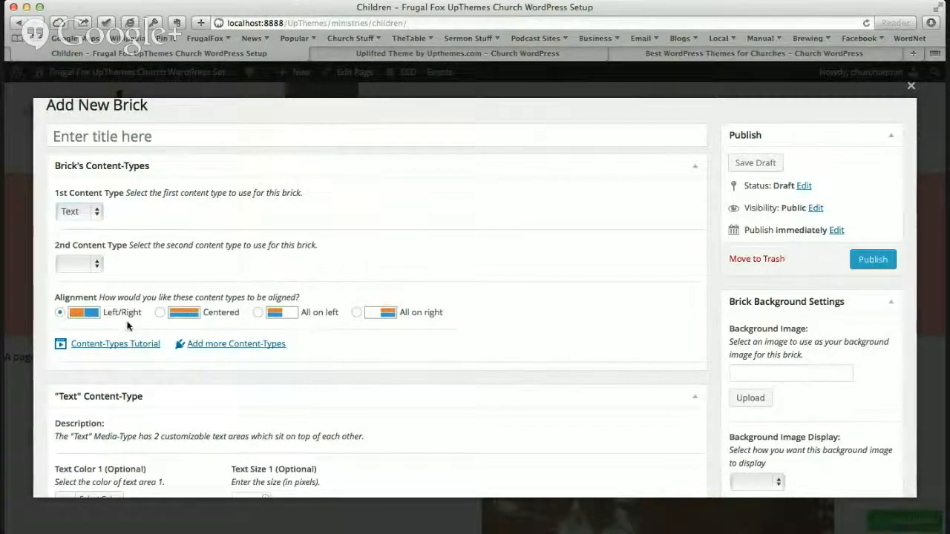
Review the brick's alignment and text settings and set its second content type to Image
scroll(189, 346, "down", 5)
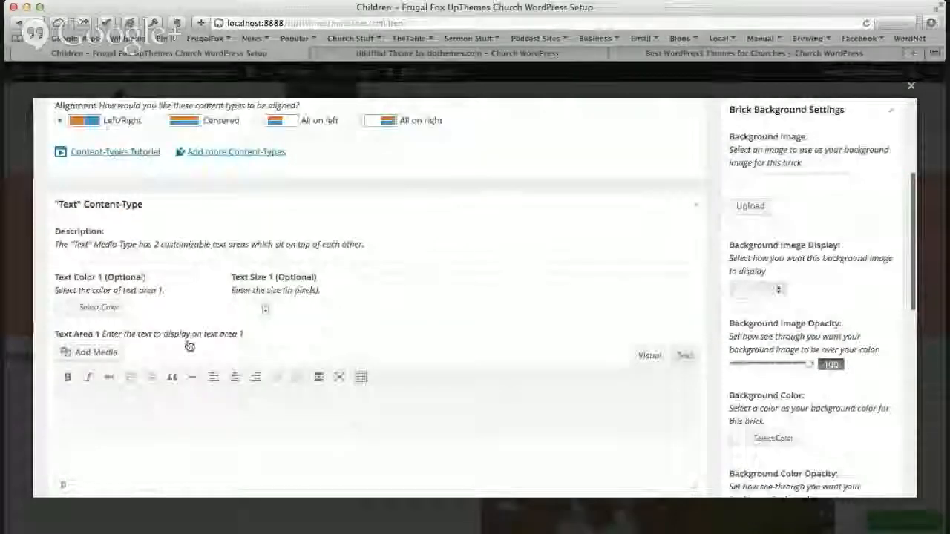
scroll(189, 346, "up", 6)
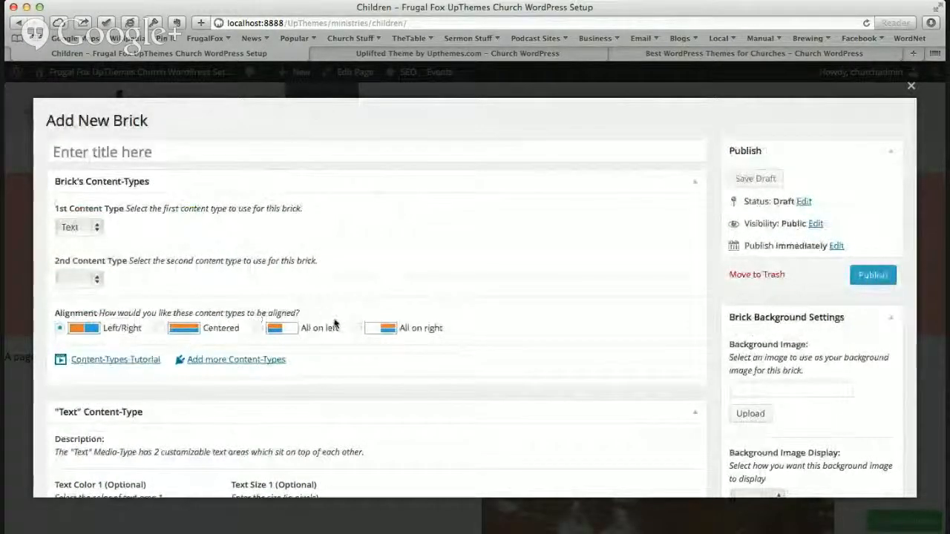
scroll(332, 297, "down", 2)
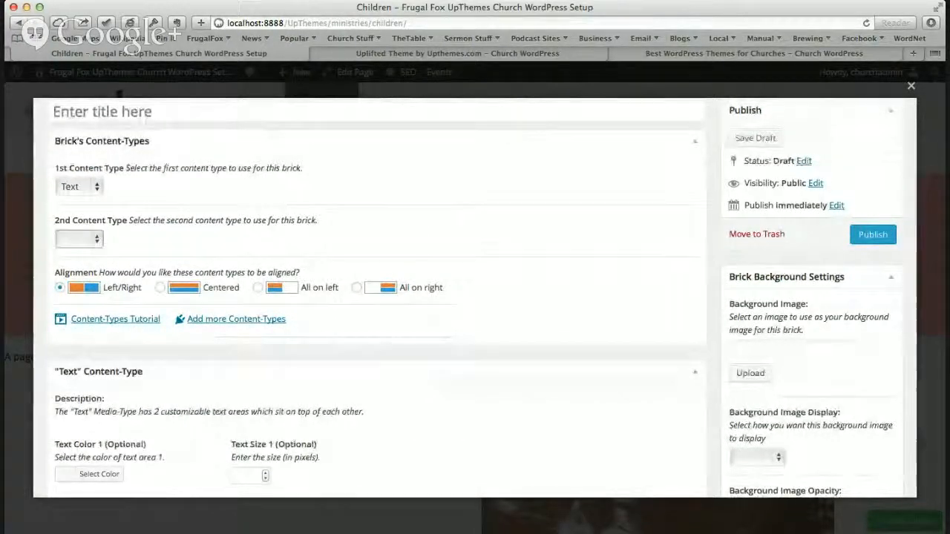
left_click(75, 275)
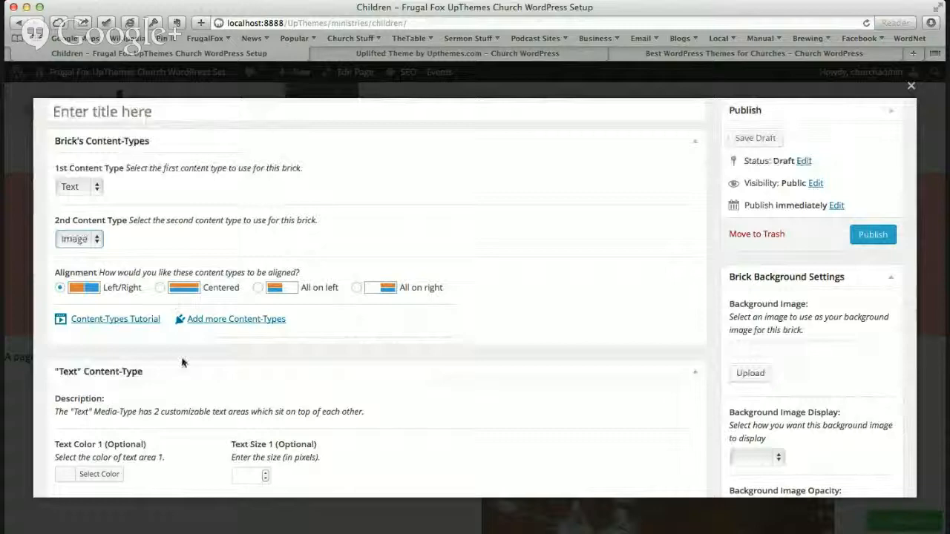
Look through the new brick's content-type settings, including text color, text size, text areas and background options
scroll(183, 363, "down", 5)
scroll(182, 362, "up", 3)
scroll(183, 362, "down", 1)
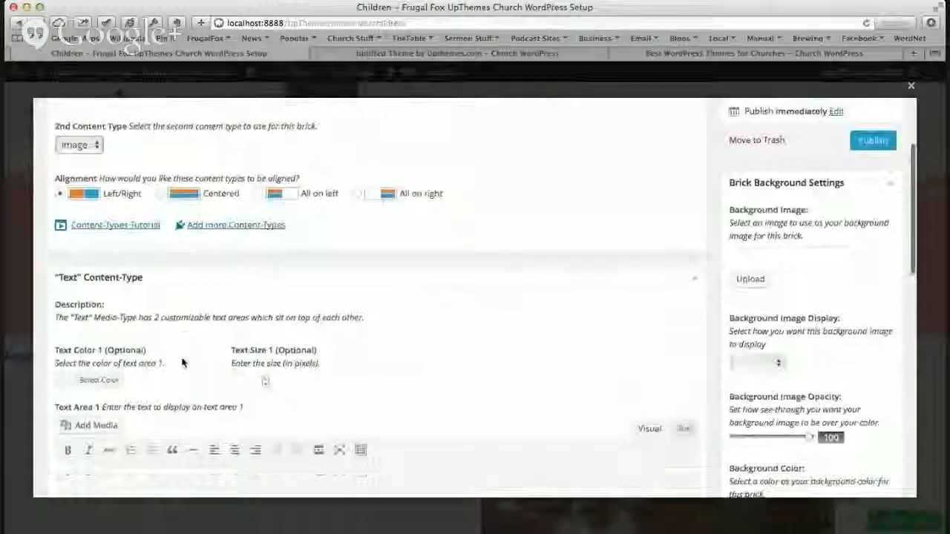
scroll(183, 362, "down", 6)
scroll(373, 291, "up", 4)
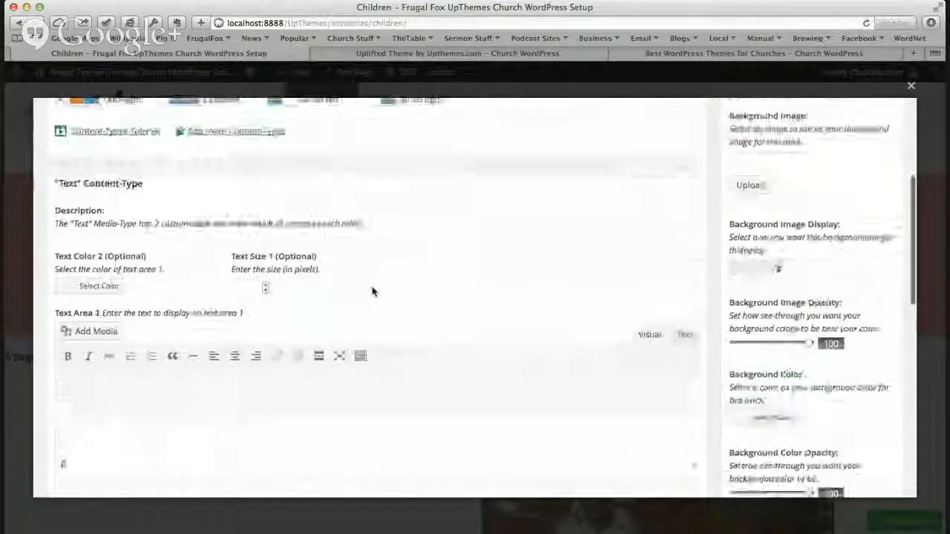
Close the new brick without publishing it and look over the Children page down to its footer widgets
scroll(373, 291, "up", 6)
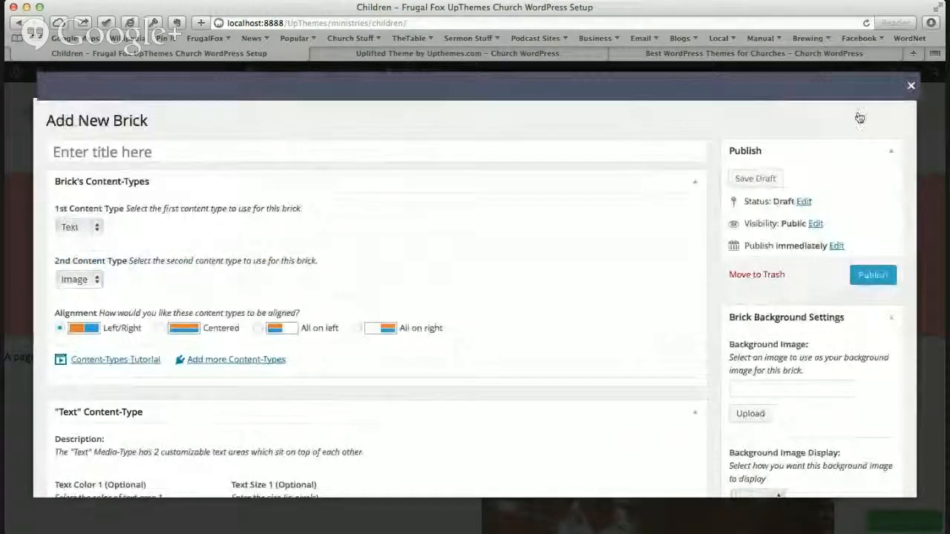
left_click(910, 86)
scroll(586, 360, "down", 5)
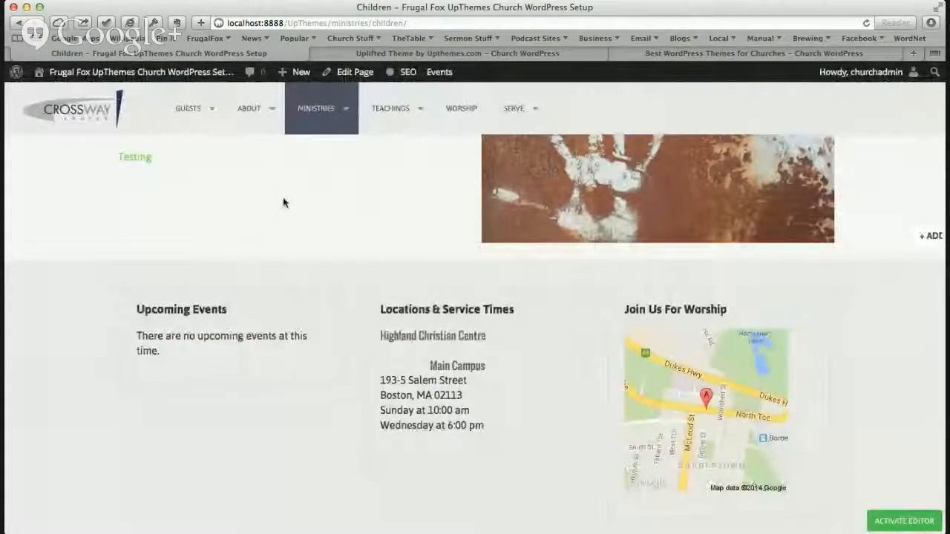
scroll(283, 202, "up", 4)
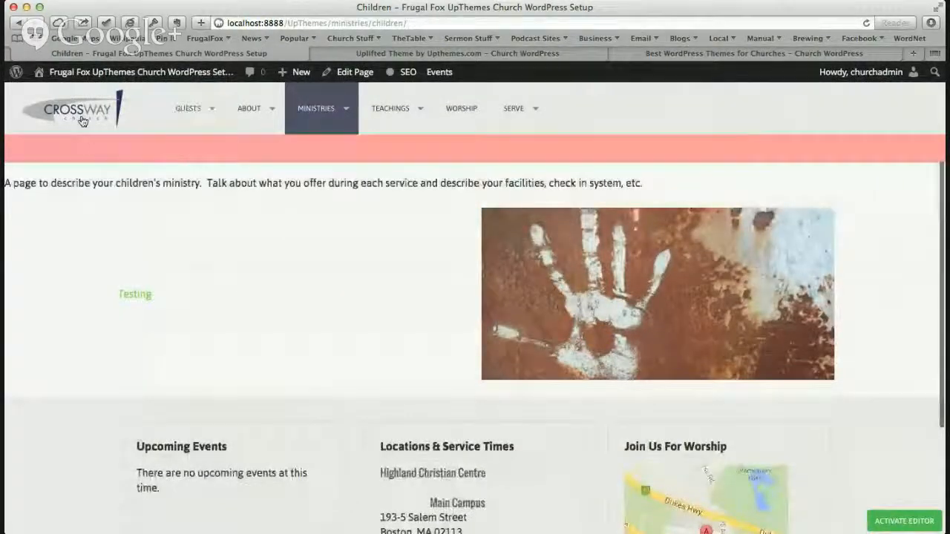
Go from the live Children page to the site dashboard and open the settings of the Events calendar
mouse_move(37, 72)
left_click(41, 95)
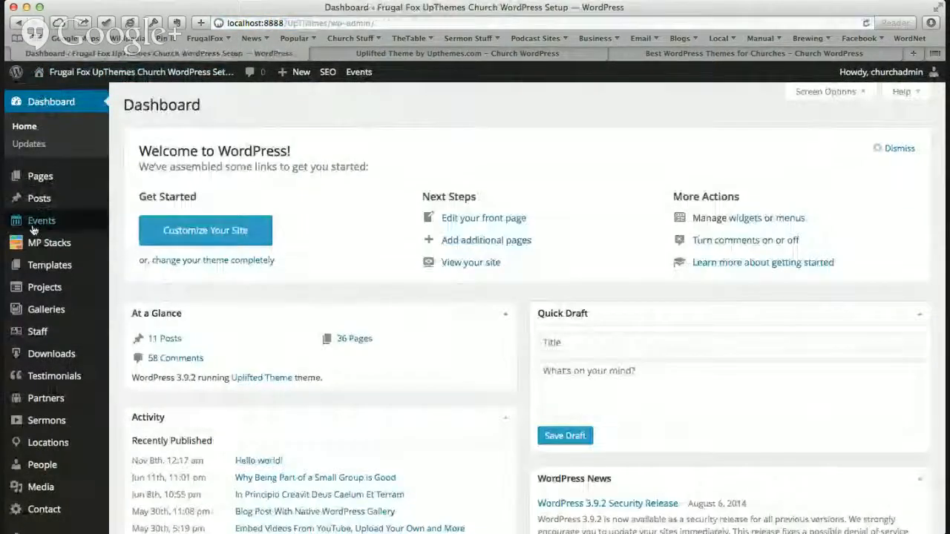
left_click(33, 227)
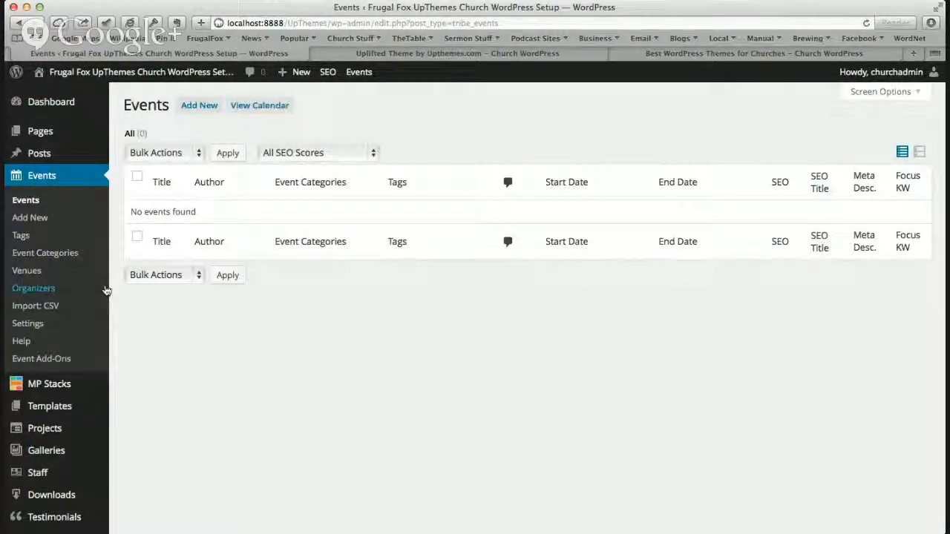
left_click(30, 323)
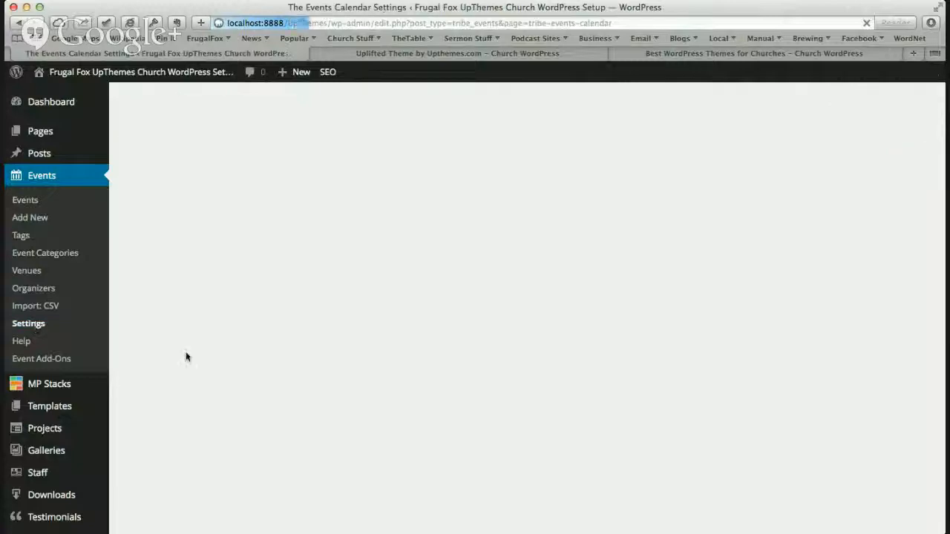
Review the general Events Calendar settings, including URL slugs, end of day cutoff, currency, and map options
scroll(310, 346, "down", 10)
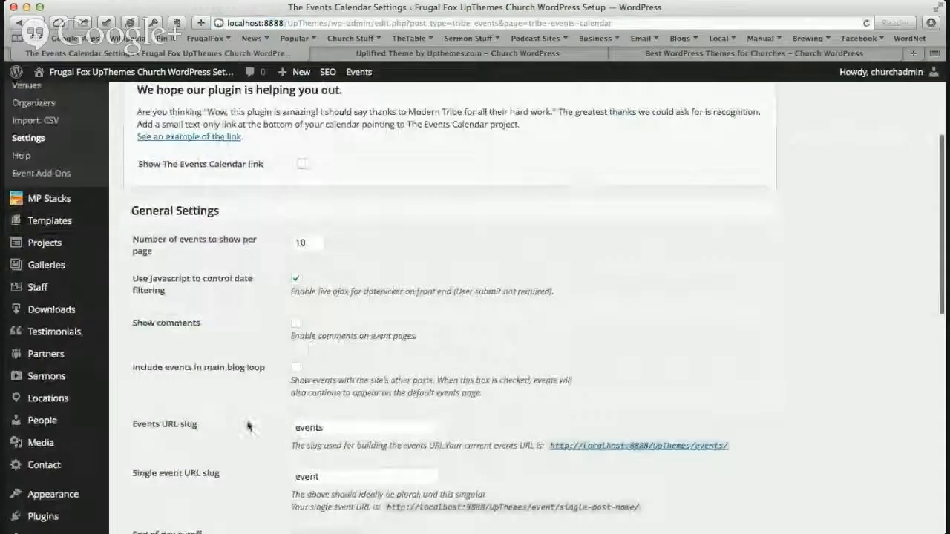
scroll(248, 425, "down", 8)
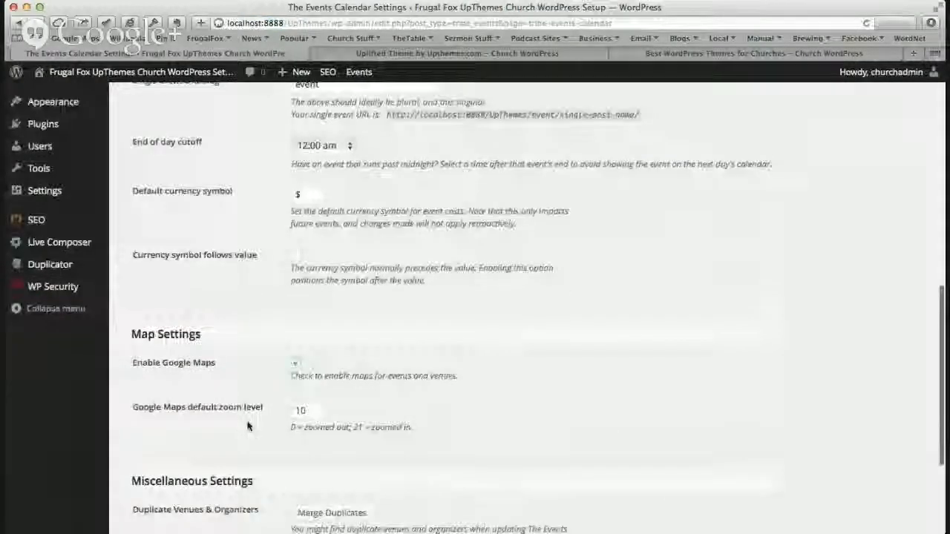
scroll(248, 425, "down", 2)
scroll(248, 425, "up", 8)
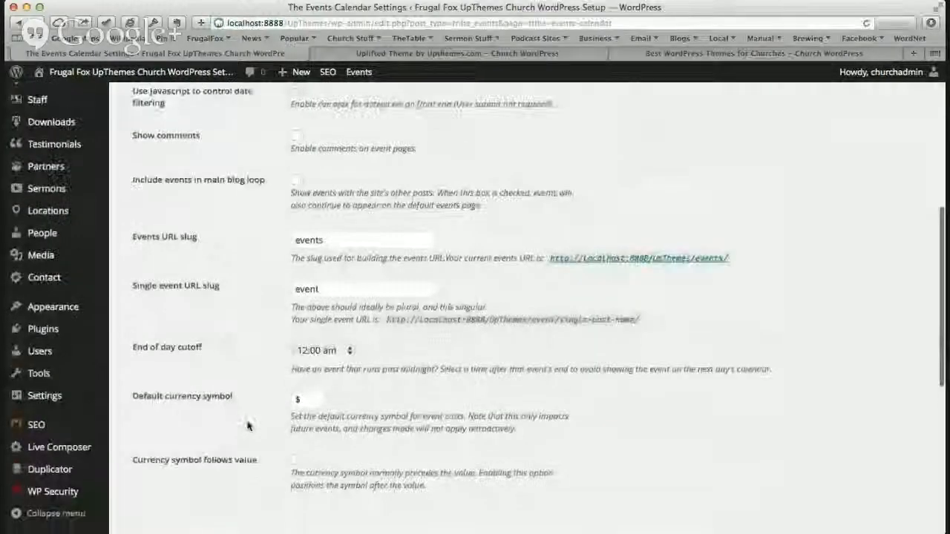
scroll(248, 425, "up", 3)
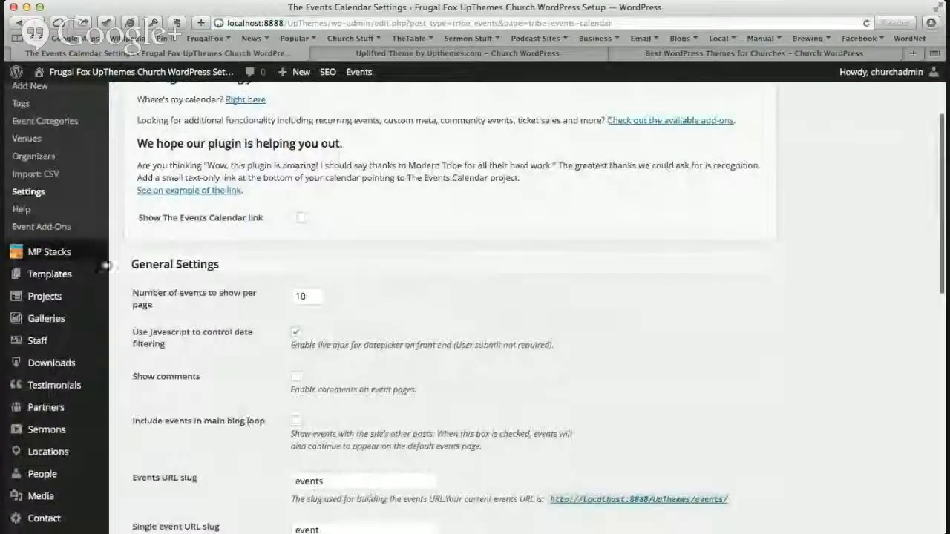
scroll(48, 157, "up", 1)
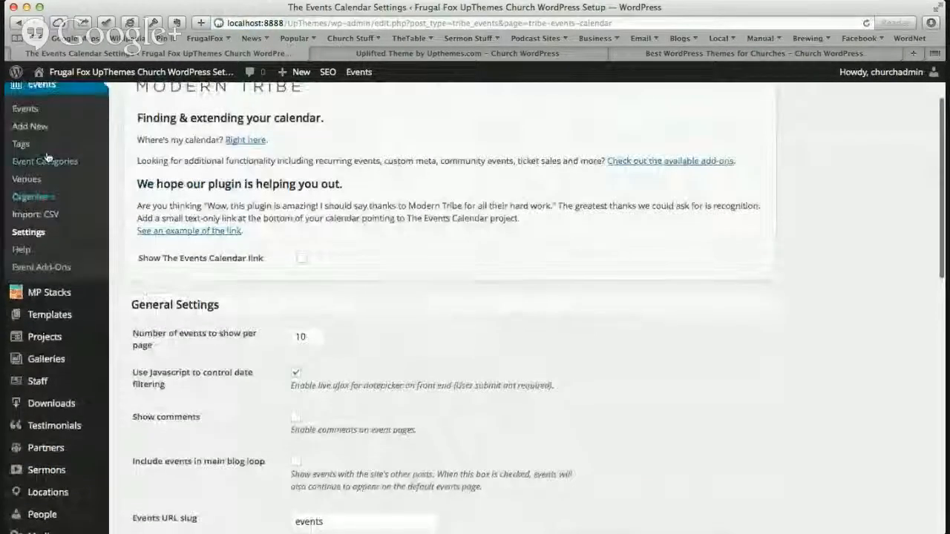
scroll(47, 156, "up", 2)
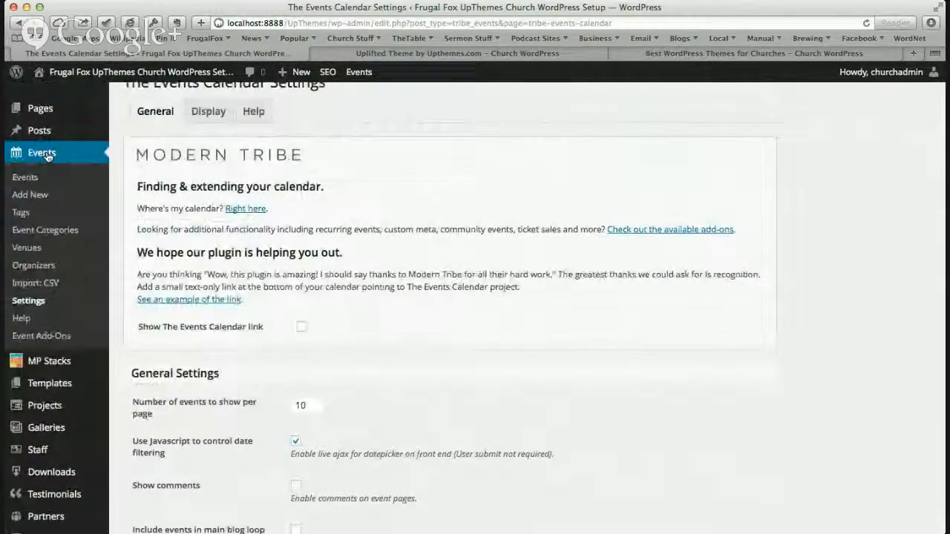
scroll(48, 157, "up", 1)
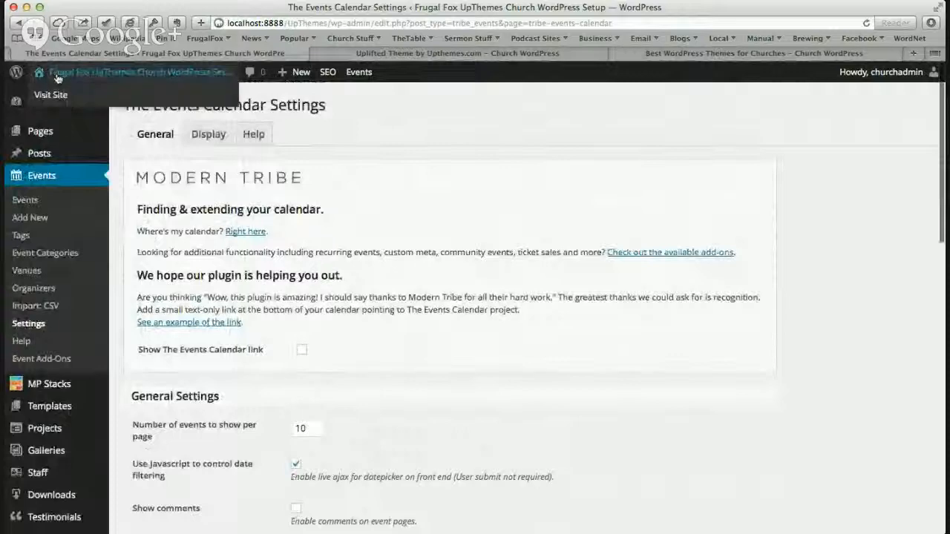
Switch to the Uplifted Theme review and the Best WordPress Themes for Churches article, and skim through the latter
left_click(428, 61)
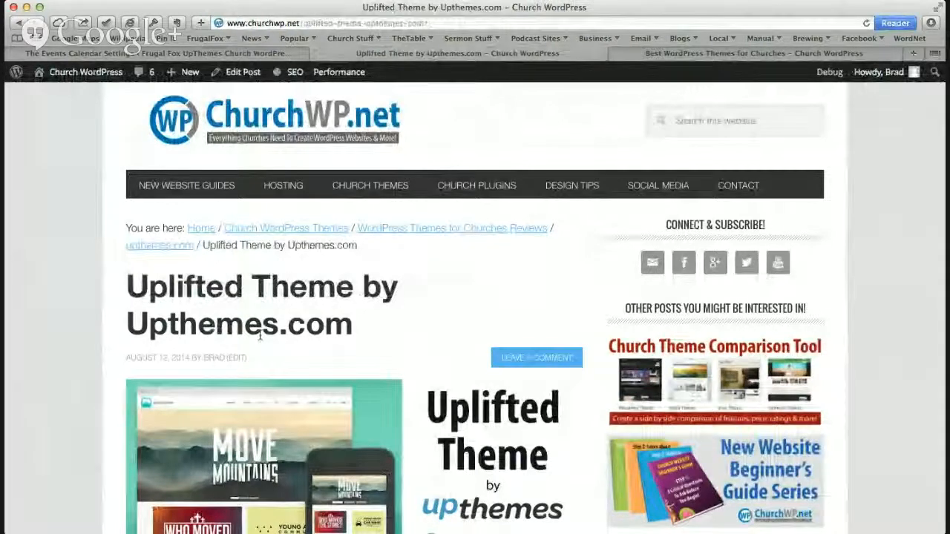
left_click(643, 61)
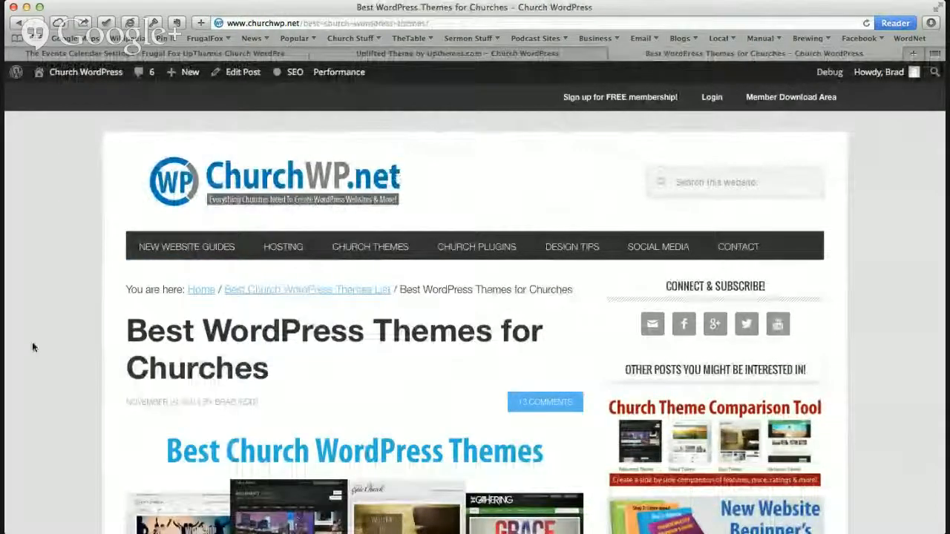
scroll(32, 343, "down", 1)
scroll(32, 347, "down", 1)
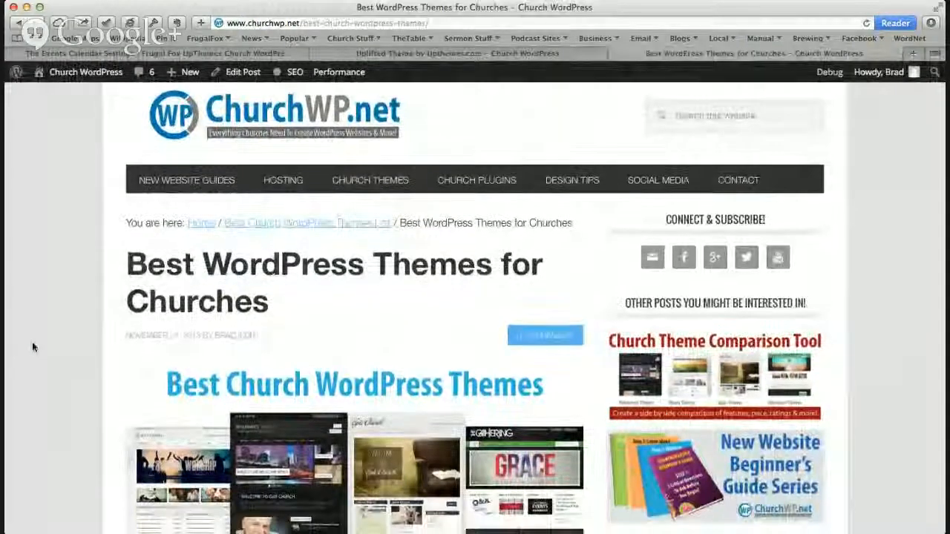
scroll(32, 346, "down", 2)
scroll(32, 347, "down", 2)
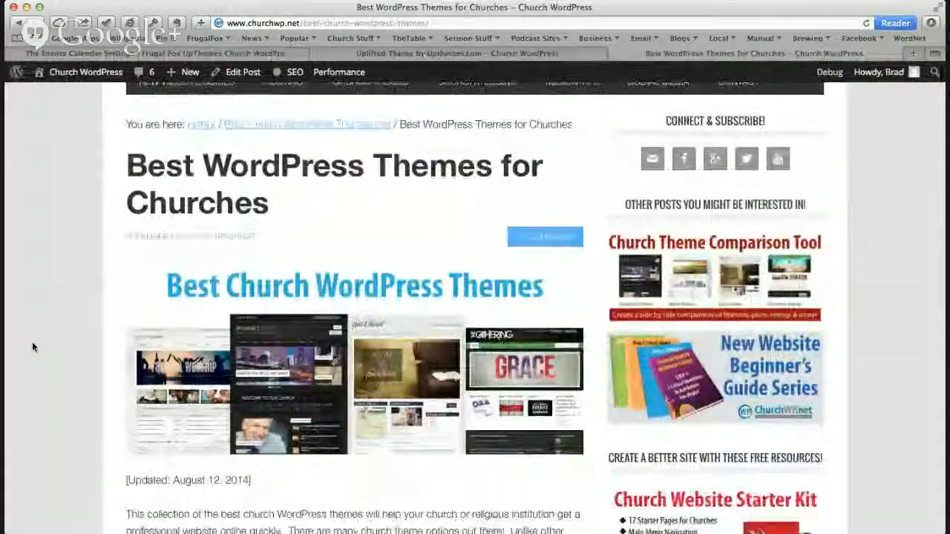
scroll(32, 346, "down", 15)
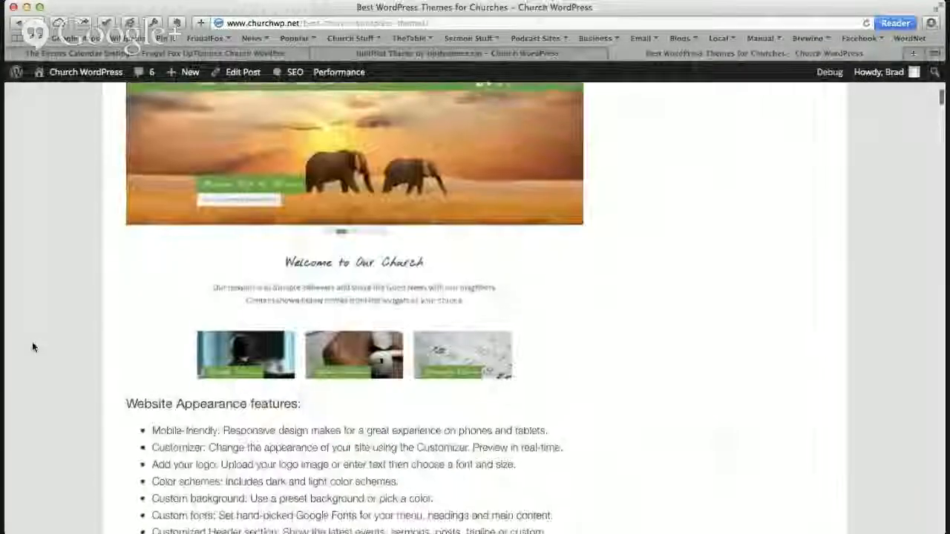
scroll(32, 346, "up", 15)
scroll(31, 347, "up", 1)
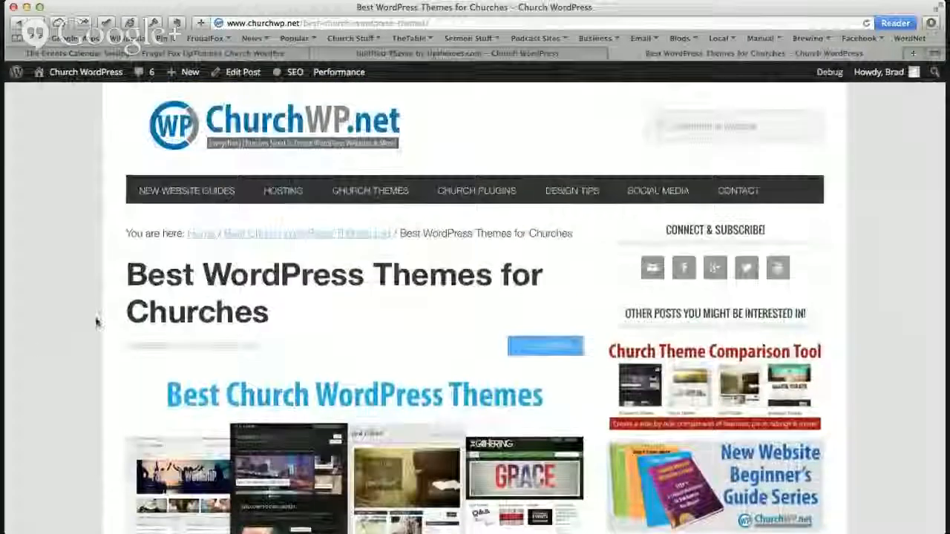
Open the Church Theme Comparison Tool and look over its side-by-side instructions and listed themes
left_click(680, 367)
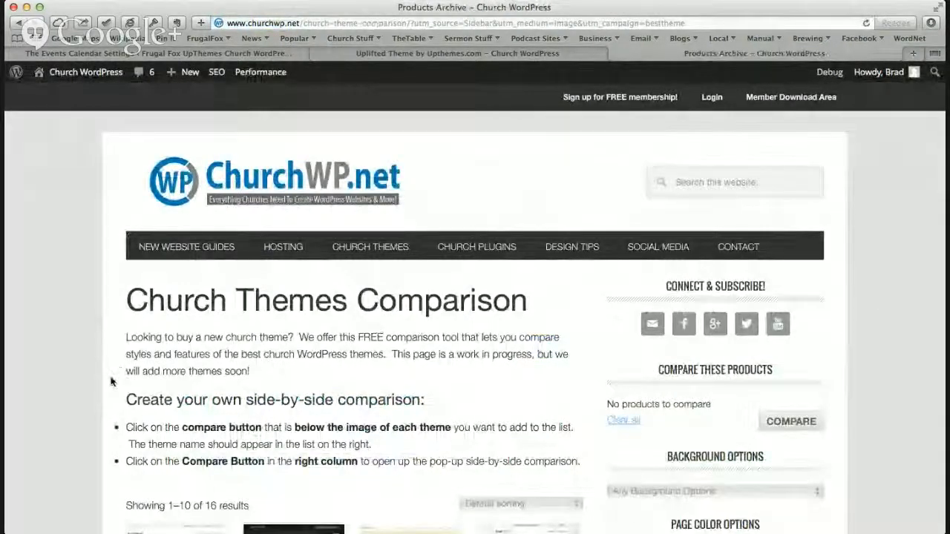
scroll(111, 381, "down", 5)
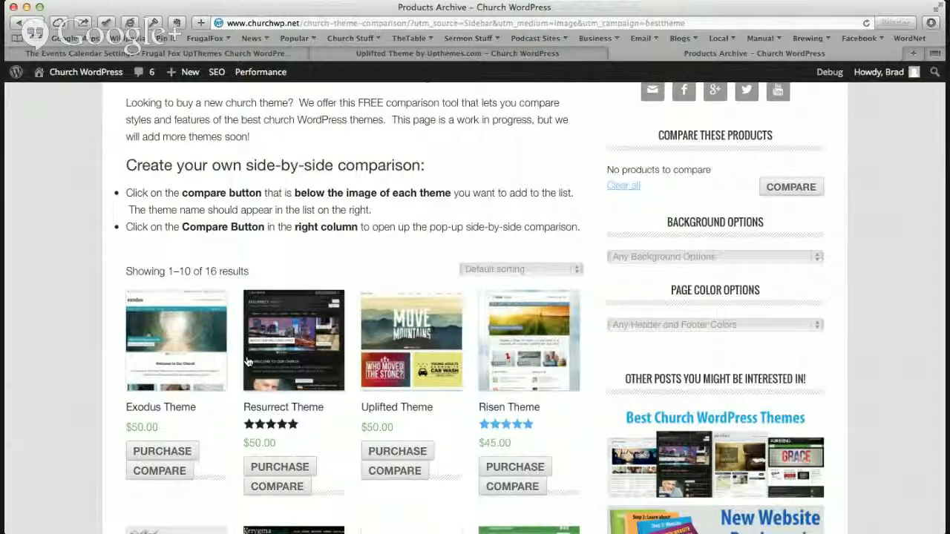
scroll(251, 362, "up", 2)
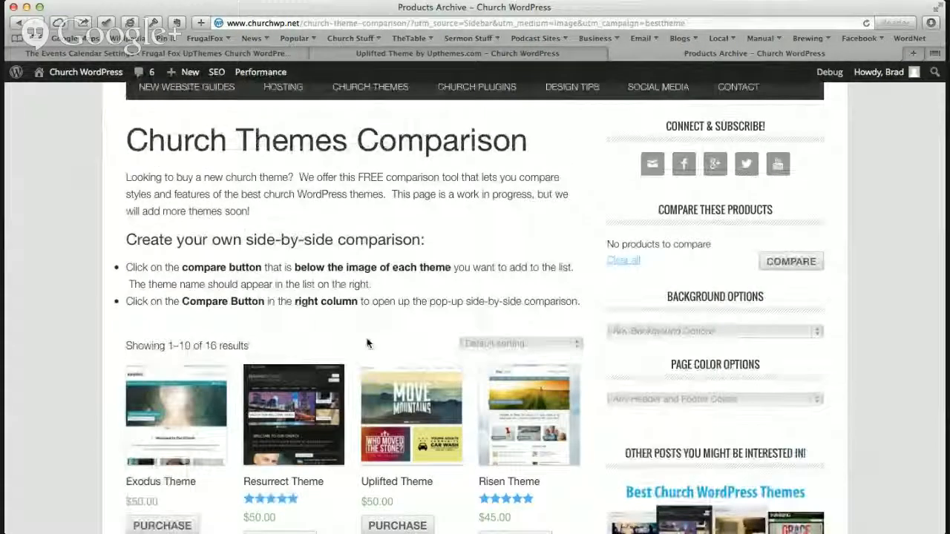